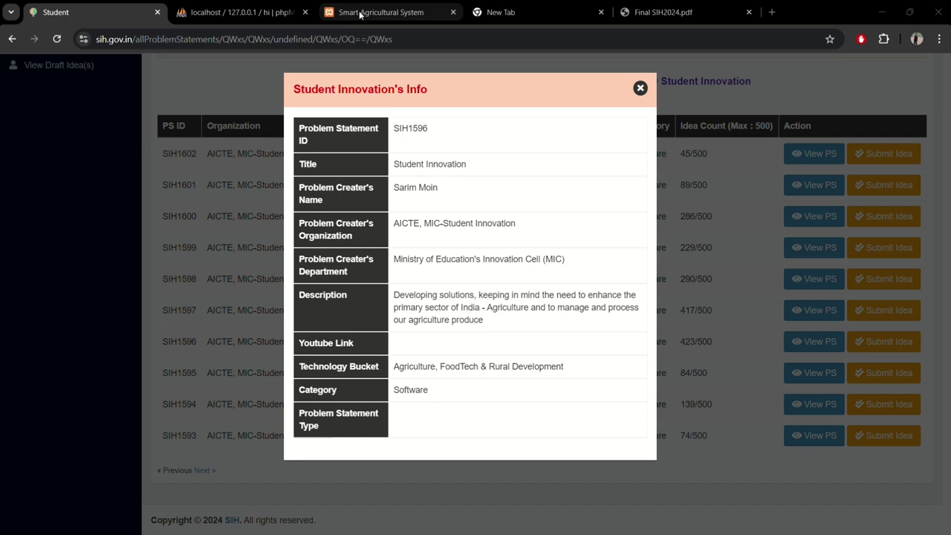
Step: Switch to the Smart Agricultural System tab, which shows the Identify Plant Diseases page
{"action": "mouse_move", "coordinate": [360, 14]}
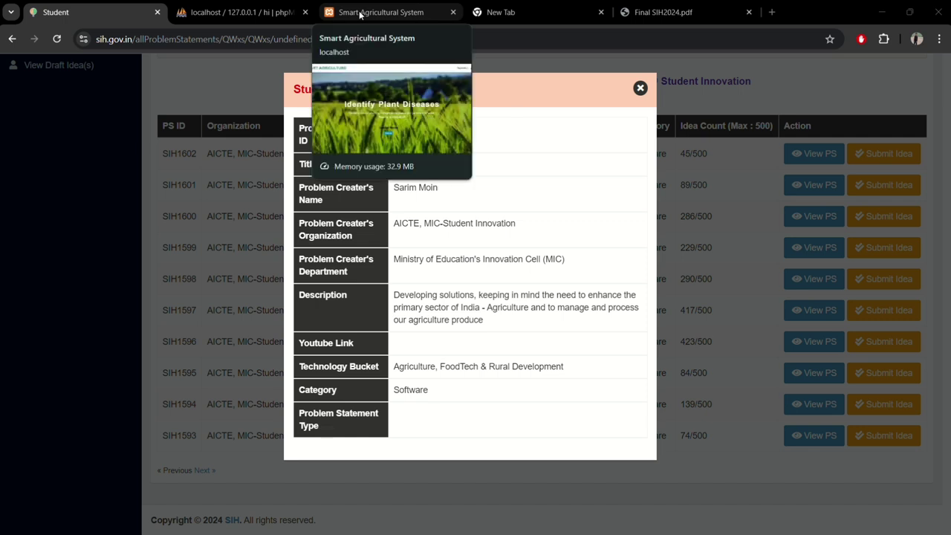
{"action": "left_click", "coordinate": [360, 14]}
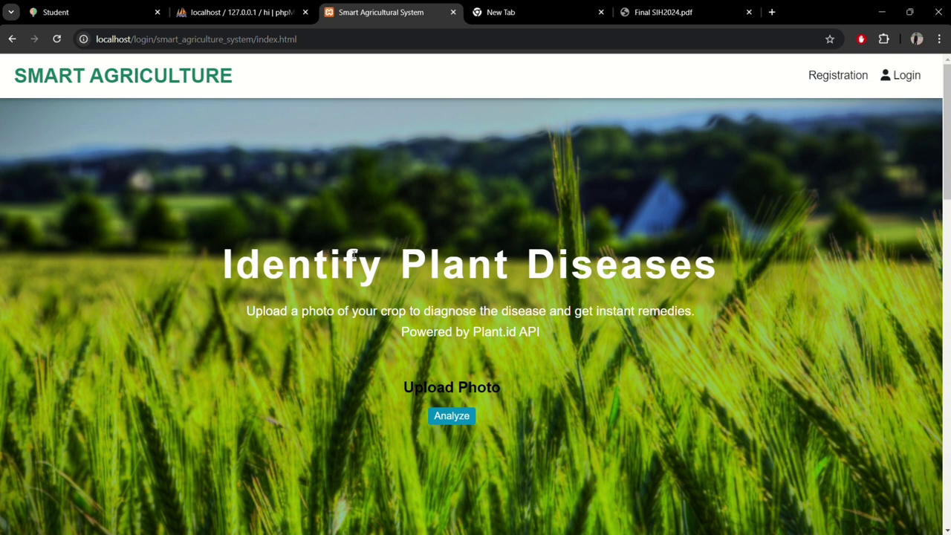
Step: Scroll down to Crop Recommendations and go to the Weather App with Fetch Weather Data
{"action": "scroll", "coordinate": [357, 253], "scroll_direction": "down", "scroll_amount": 2}
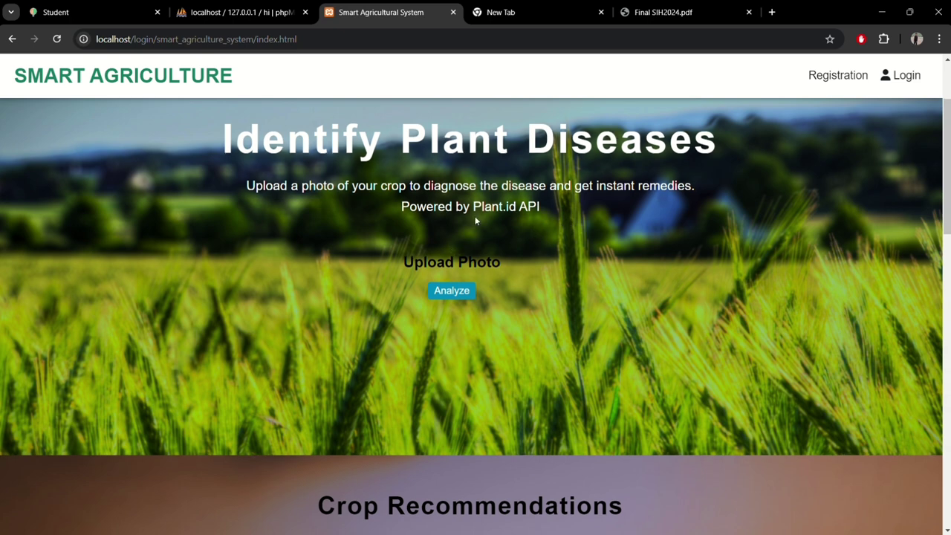
{"action": "scroll", "coordinate": [475, 220], "scroll_direction": "down", "scroll_amount": 2}
{"action": "scroll", "coordinate": [476, 219], "scroll_direction": "down", "scroll_amount": 2}
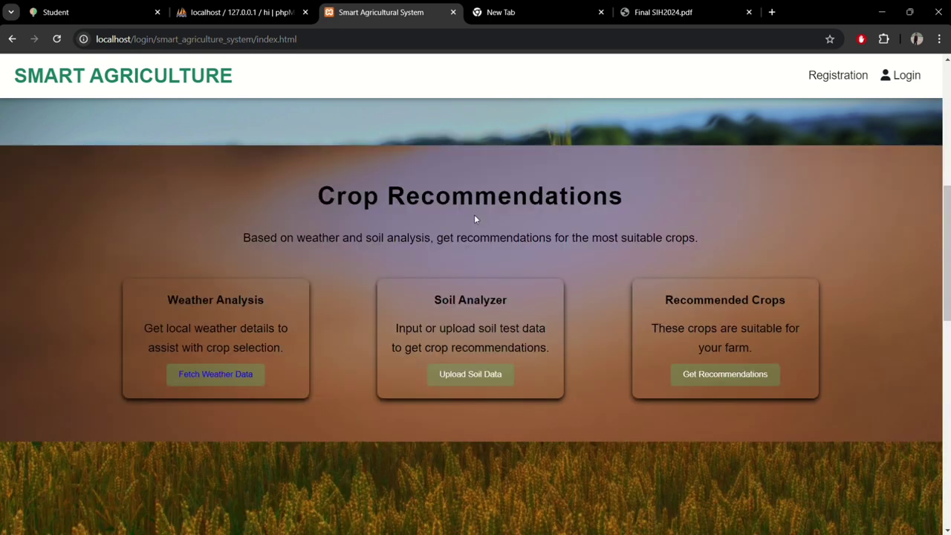
{"action": "left_click_drag", "start_coordinate": [316, 198], "coordinate": [637, 193]}
{"action": "left_click", "coordinate": [636, 190]}
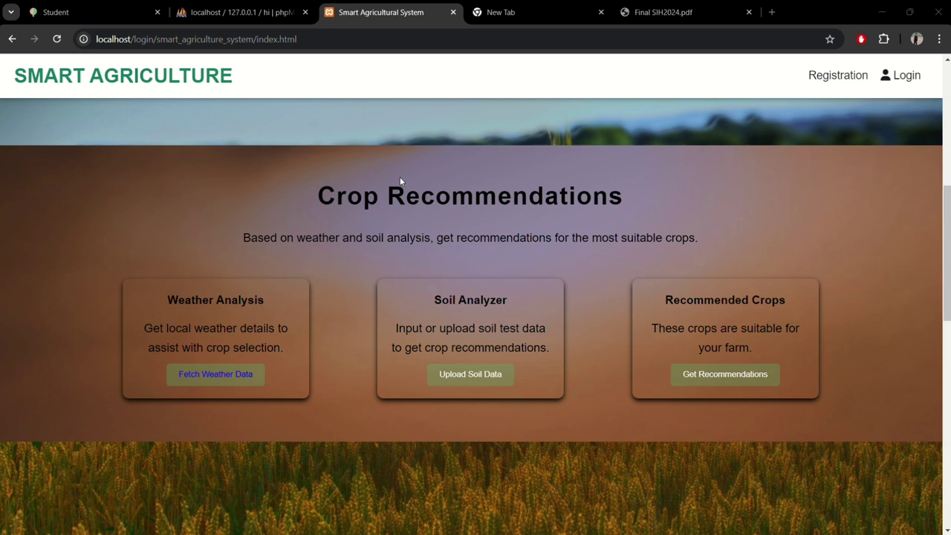
{"action": "scroll", "coordinate": [399, 181], "scroll_direction": "down", "scroll_amount": 1}
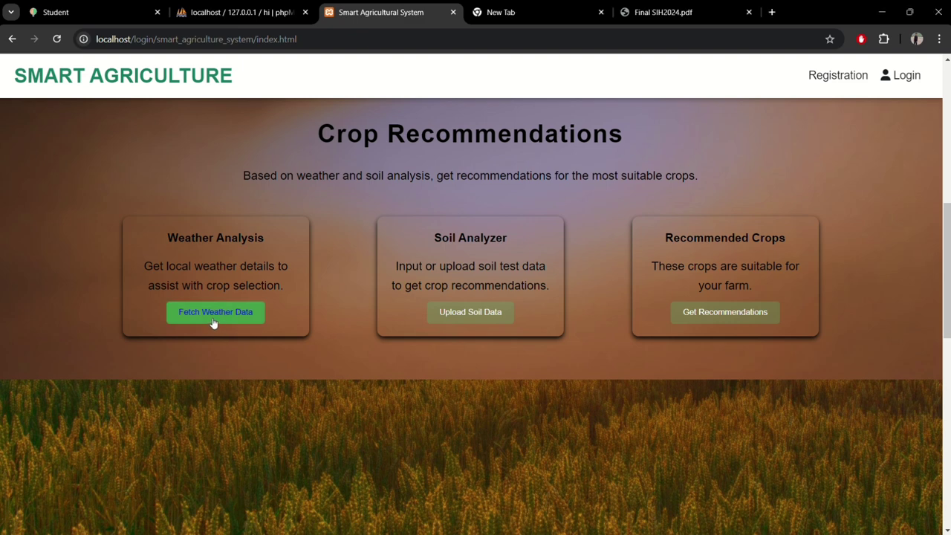
{"action": "left_click", "coordinate": [214, 321]}
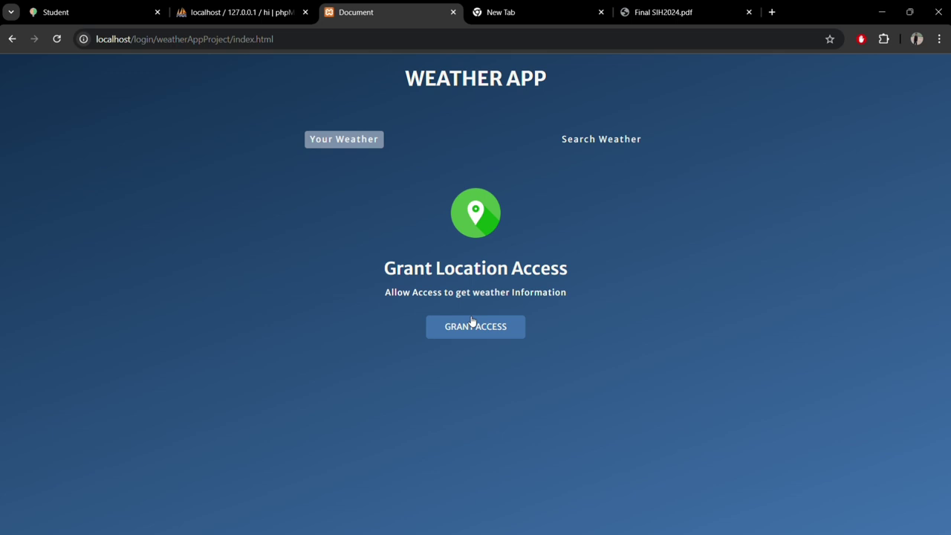
Step: Allow location access for Darbhanga's weather: 30.43 °C, wind 3.18 m/s, humidity 63%
{"action": "left_click", "coordinate": [473, 324]}
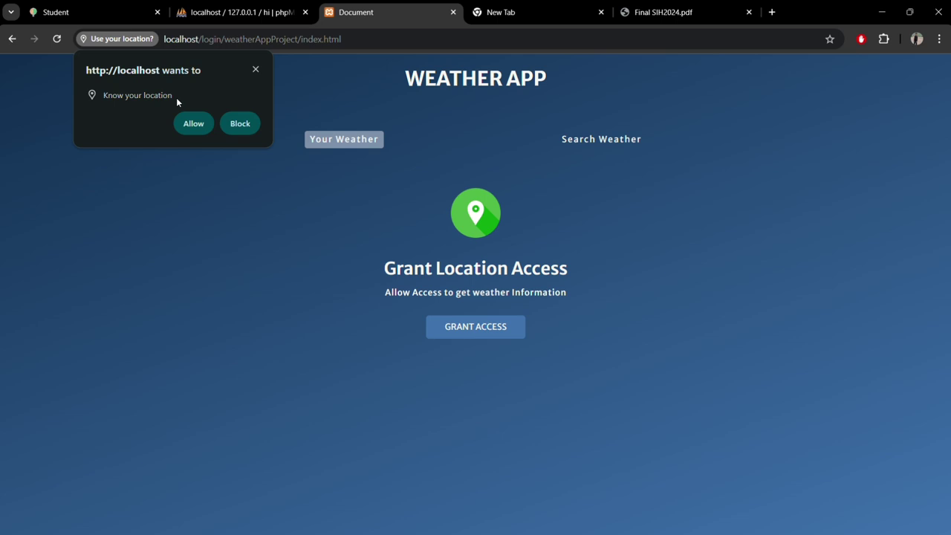
{"action": "left_click", "coordinate": [193, 123]}
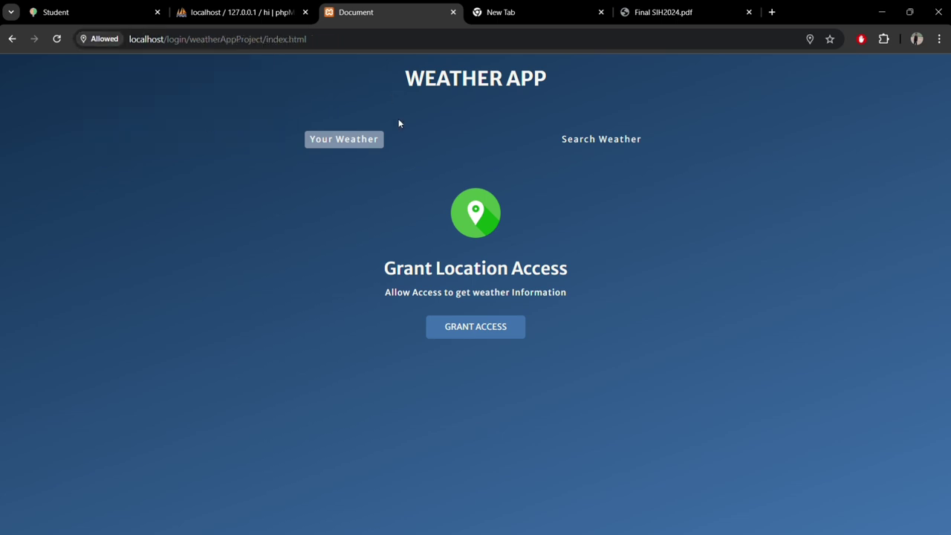
{"action": "left_click", "coordinate": [479, 332]}
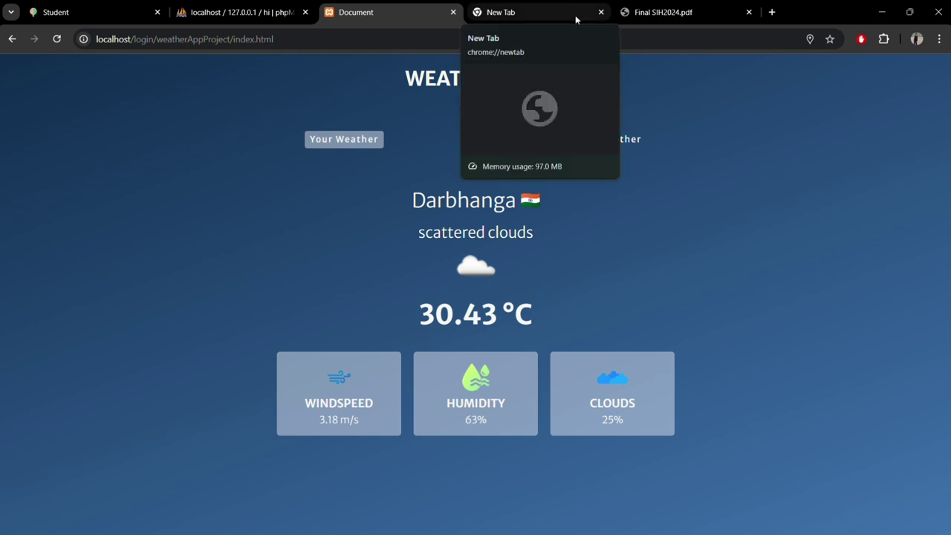
Step: Search Google in the new tab for 'darbhanga bihar current weather'
{"action": "left_click", "coordinate": [576, 20]}
{"action": "left_click", "coordinate": [418, 257]}
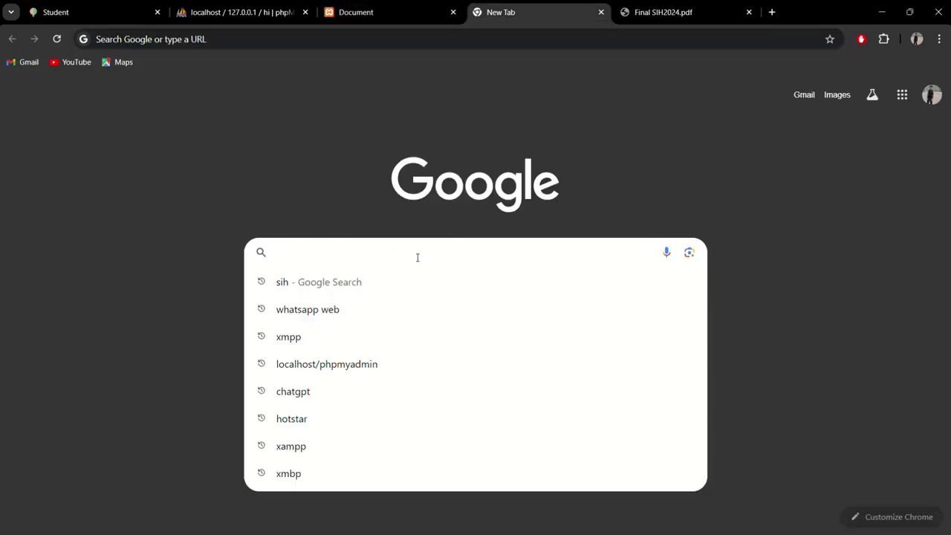
{"action": "type", "text": "darbhan"}
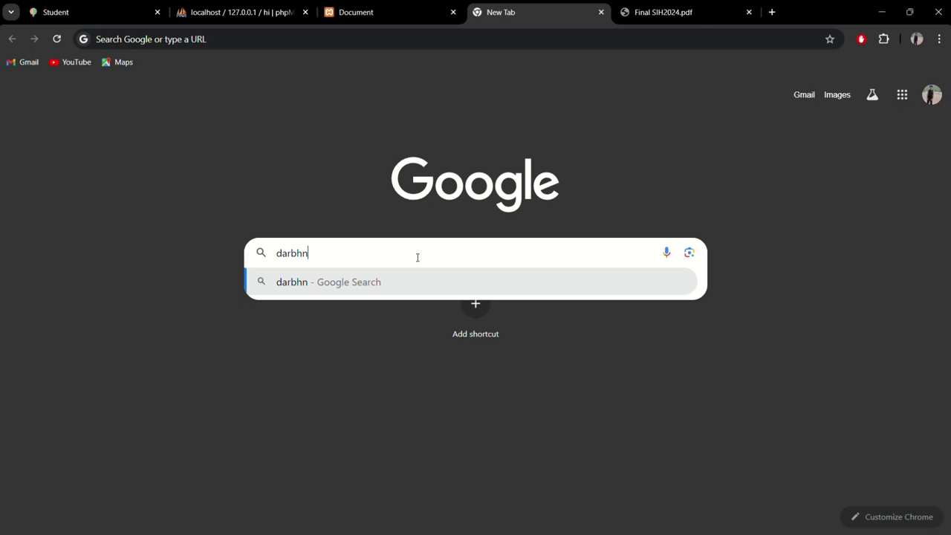
{"action": "type", "text": "ga"}
{"action": "key", "text": "BackSpace"}
{"action": "key", "text": "BackSpace"}
{"action": "key", "text": "BackSpace"}
{"action": "type", "text": "an"}
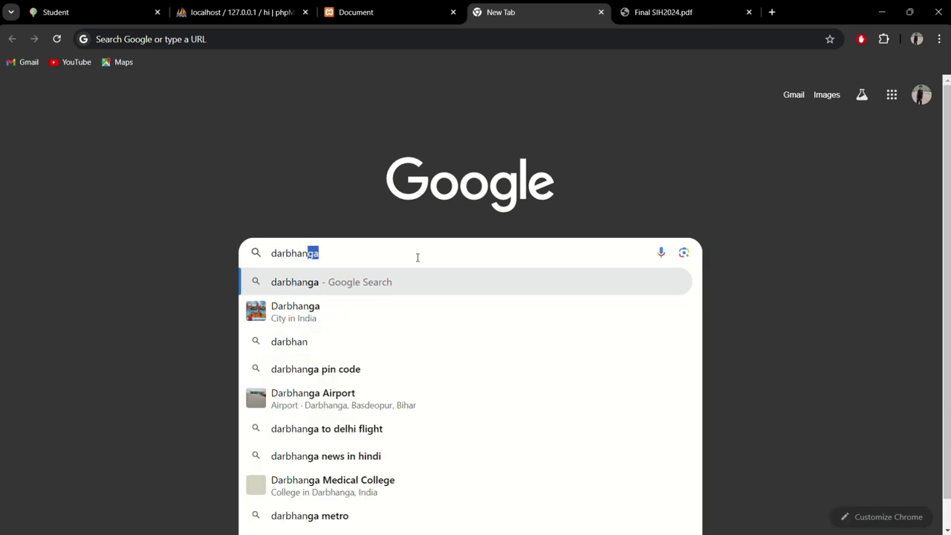
{"action": "type", "text": "ga bohar"}
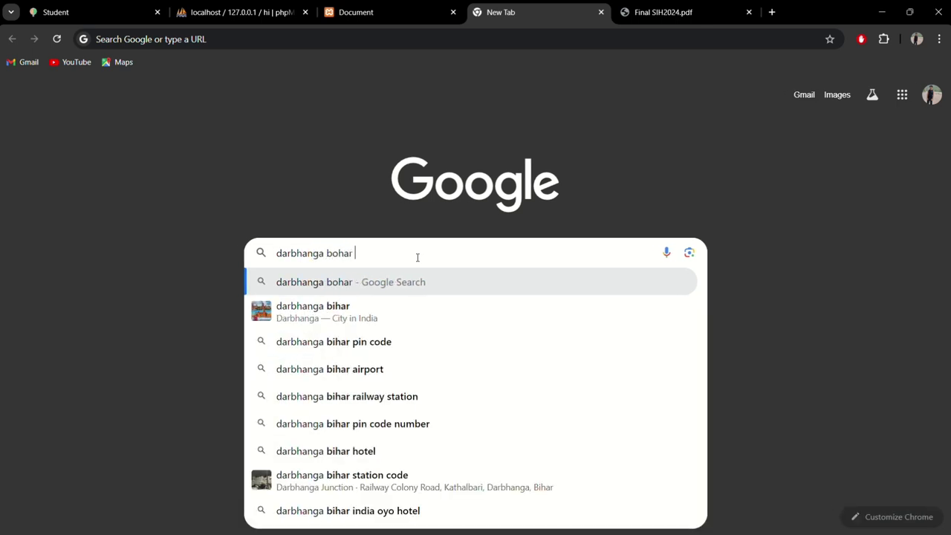
{"action": "key", "text": "BackSpace"}
{"action": "key", "text": "BackSpace"}
{"action": "key", "text": "BackSpace"}
{"action": "key", "text": "BackSpace"}
{"action": "key", "text": "BackSpace"}
{"action": "type", "text": "i"}
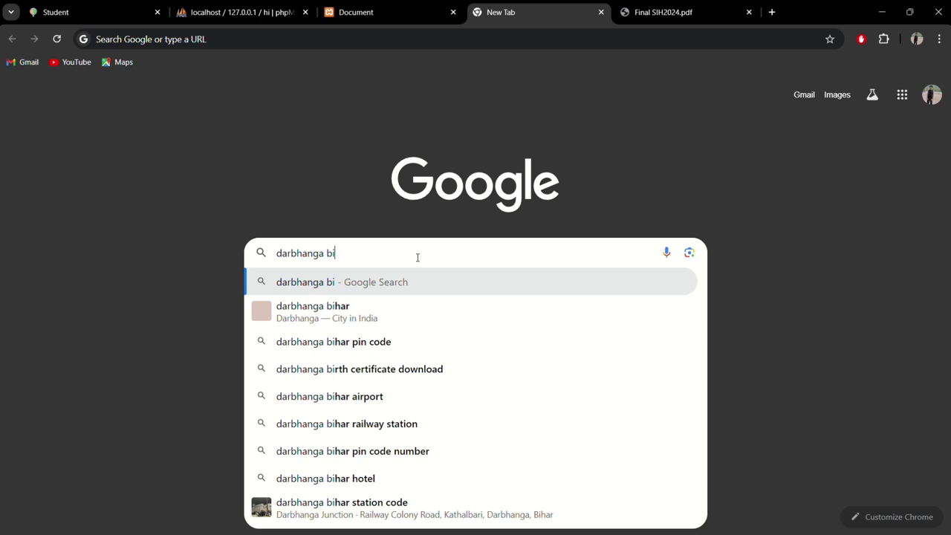
{"action": "type", "text": "har curre"}
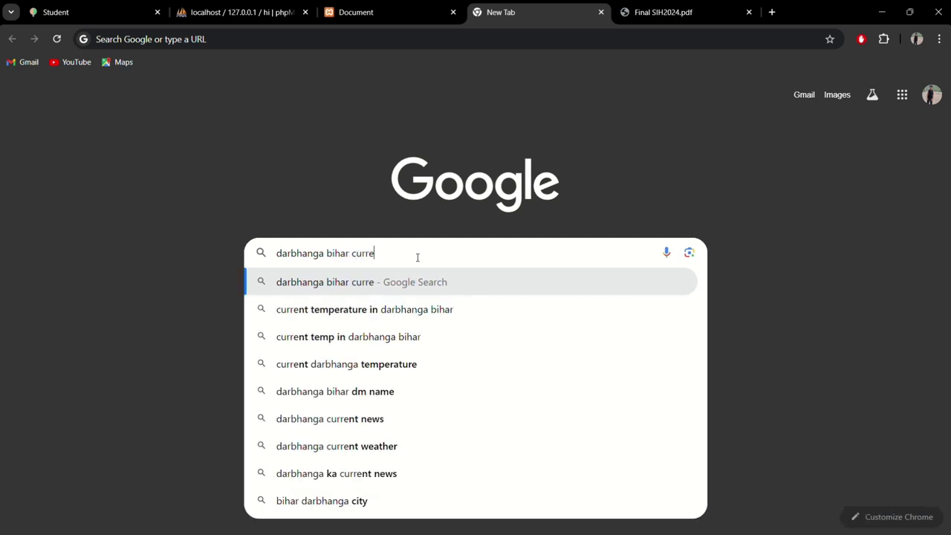
{"action": "type", "text": "n"}
{"action": "type", "text": "tweat"}
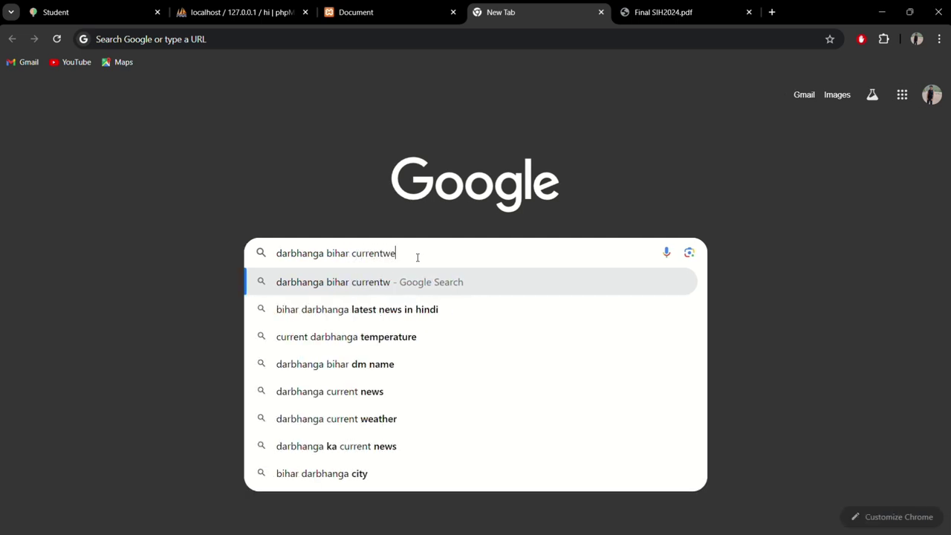
{"action": "key", "text": "BackSpace"}
{"action": "key", "text": "BackSpace"}
{"action": "key", "text": "BackSpace"}
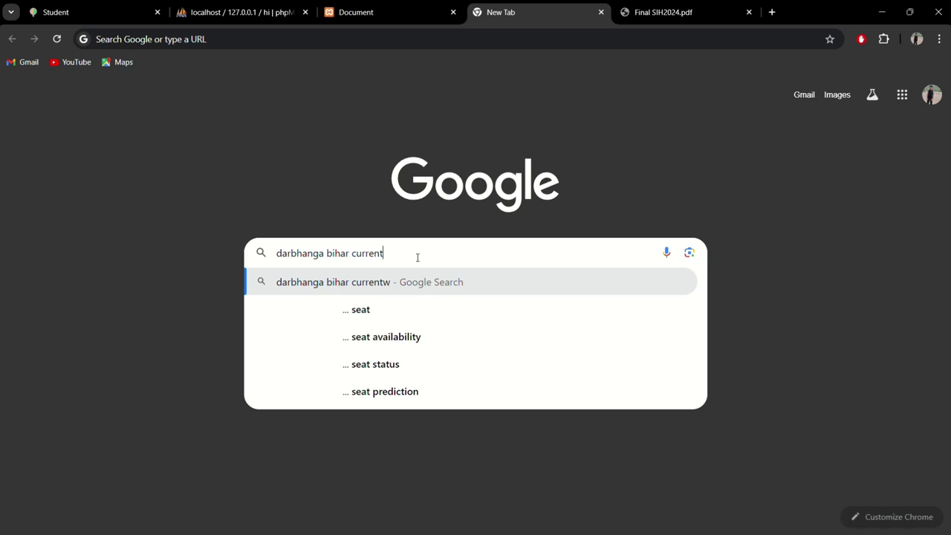
{"action": "type", "text": "wa"}
{"action": "key", "text": "BackSpace"}
{"action": "type", "text": "eather"}
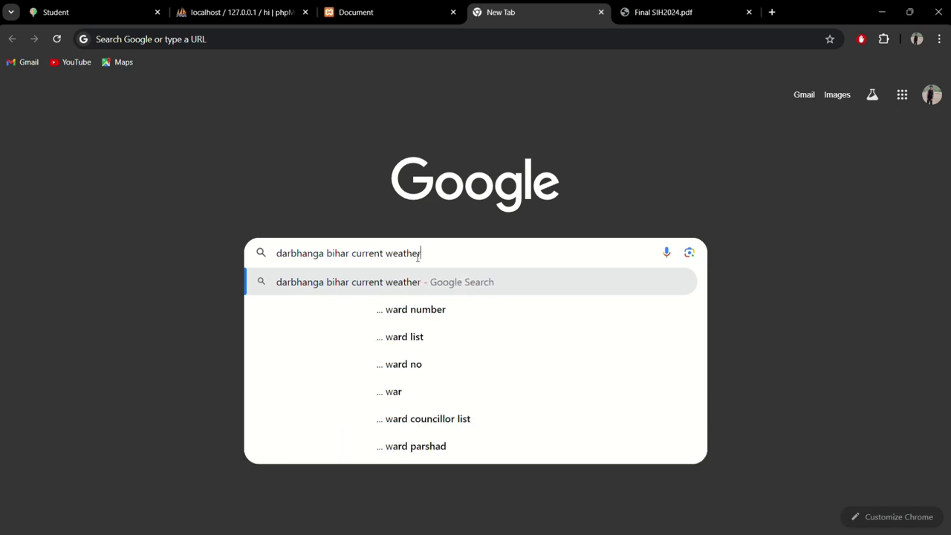
{"action": "key", "text": "Return"}
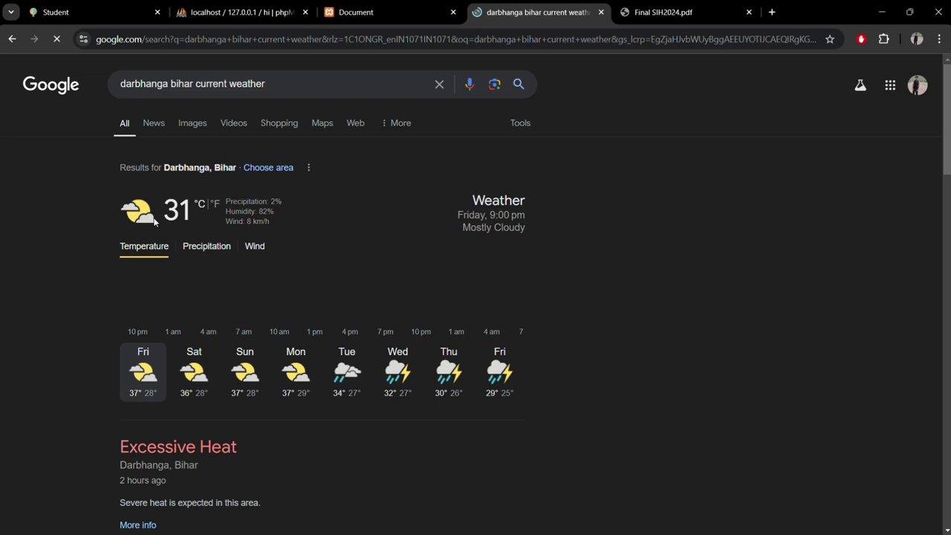
Step: Search Patna in the Weather App (31.96 °C, mist), then select the city in the Google query
{"action": "left_click", "coordinate": [342, 11]}
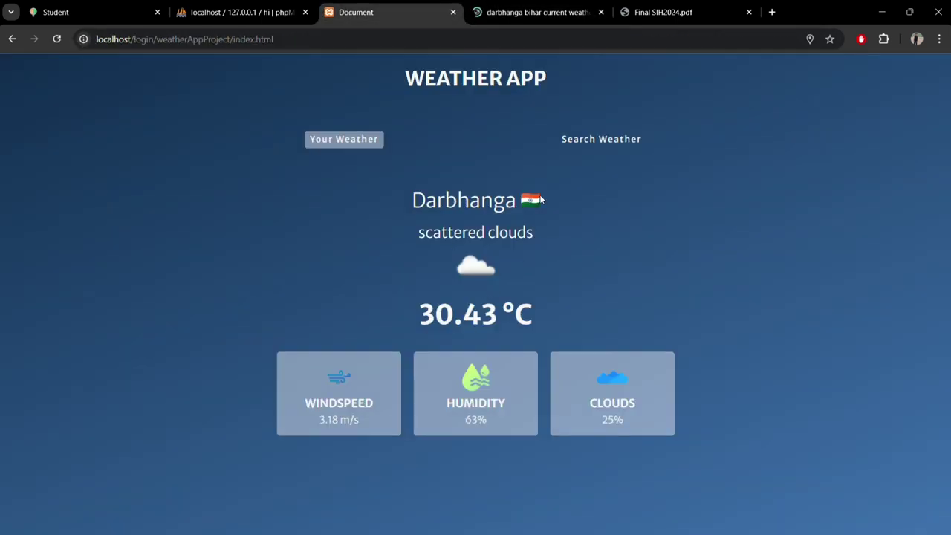
{"action": "left_click", "coordinate": [567, 141]}
{"action": "left_click", "coordinate": [440, 205]}
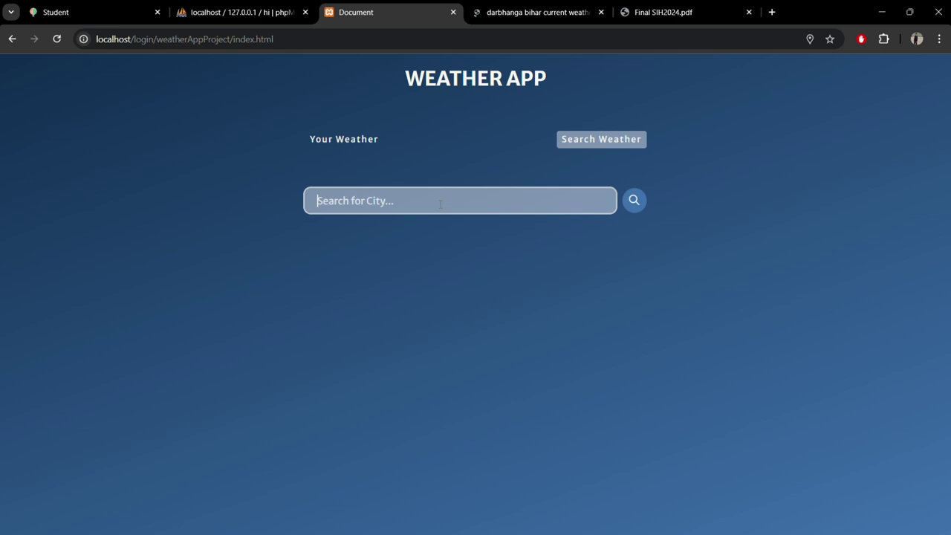
{"action": "type", "text": "Pat"}
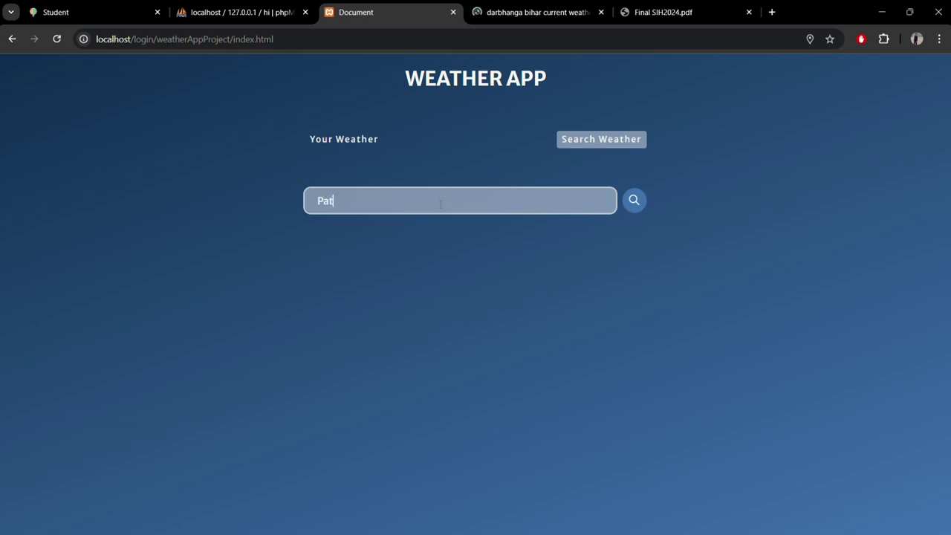
{"action": "type", "text": "na"}
{"action": "key", "text": "Return"}
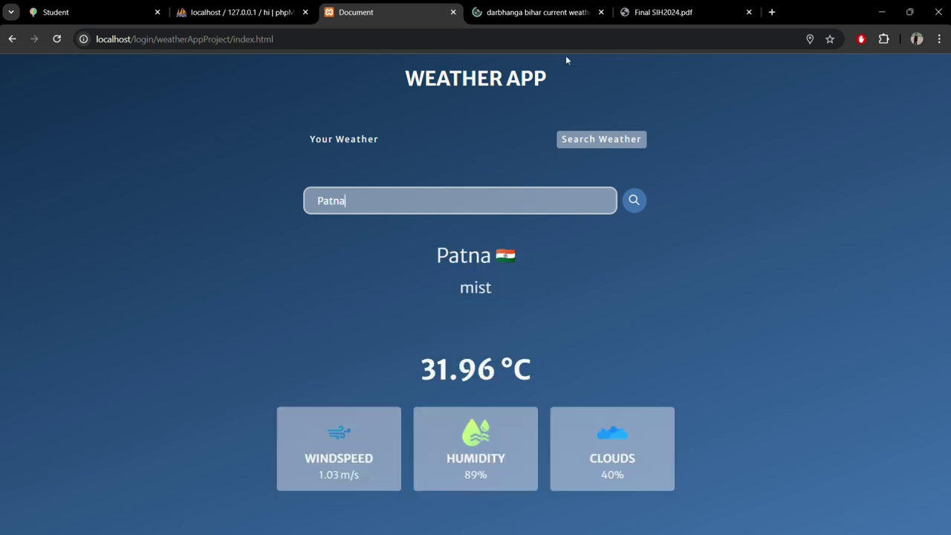
{"action": "left_click", "coordinate": [574, 15]}
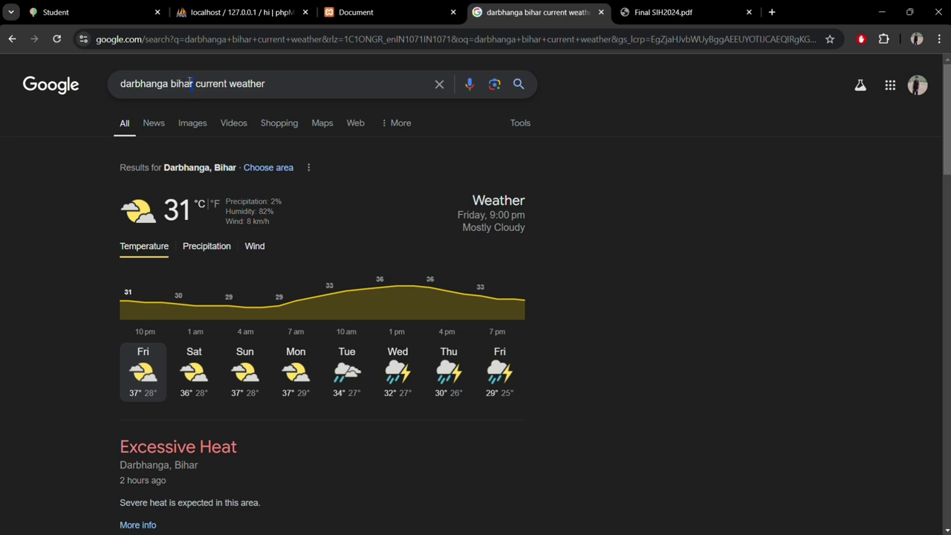
{"action": "left_click_drag", "start_coordinate": [193, 83], "coordinate": [102, 97]}
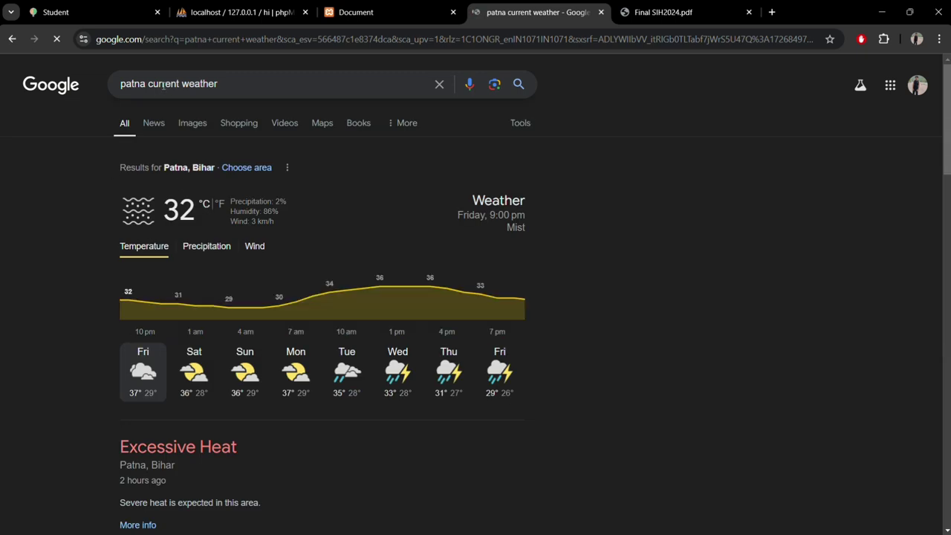
Step: Look up Mumbai in the Weather App, giving 28.99 °C with haze
{"action": "left_click", "coordinate": [374, 11]}
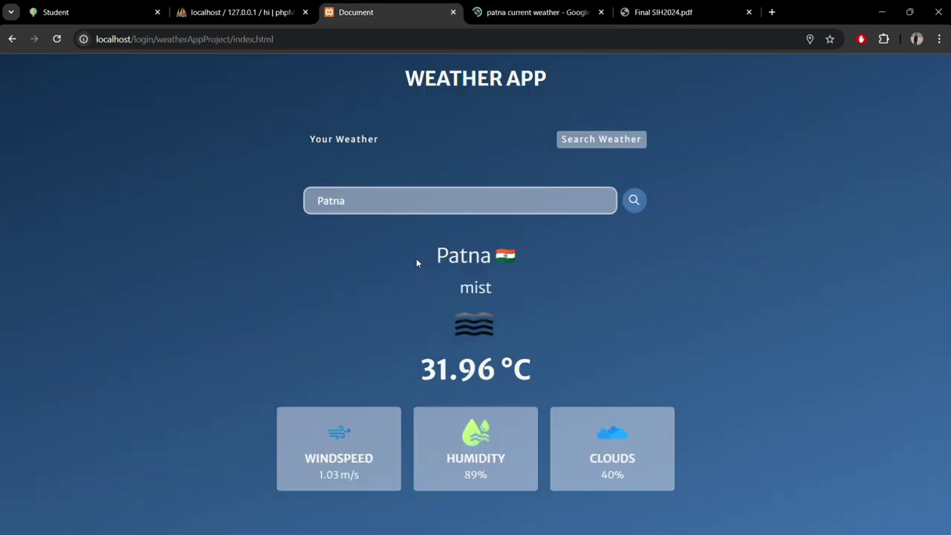
{"action": "key", "text": "BackSpace"}
{"action": "key", "text": "BackSpace"}
{"action": "key", "text": "BackSpace"}
{"action": "key", "text": "BackSpace"}
{"action": "key", "text": "BackSpace"}
{"action": "type", "text": "Mumbai"}
{"action": "key", "text": "Return"}
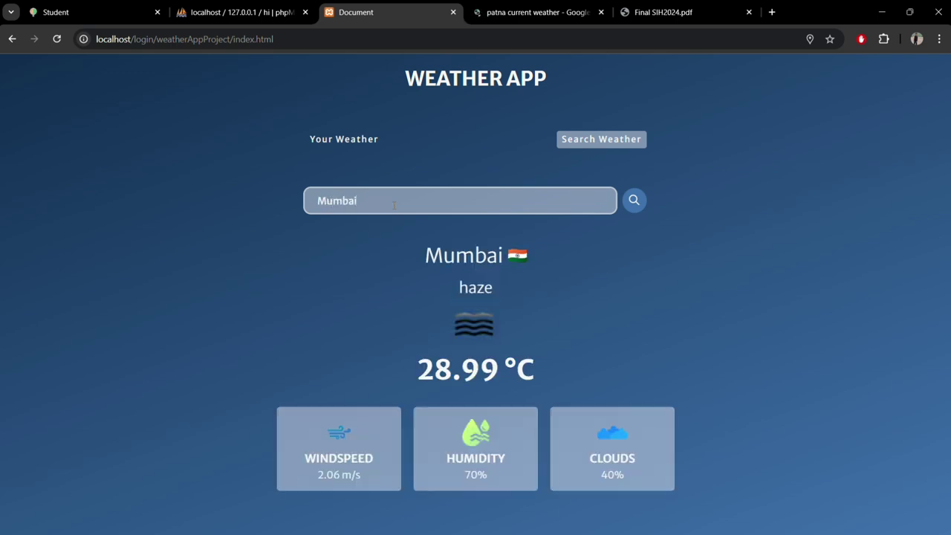
Step: Search Google for Mumbai current weather (29 °C, haze), then go back to Smart Agriculture
{"action": "left_click", "coordinate": [550, 14]}
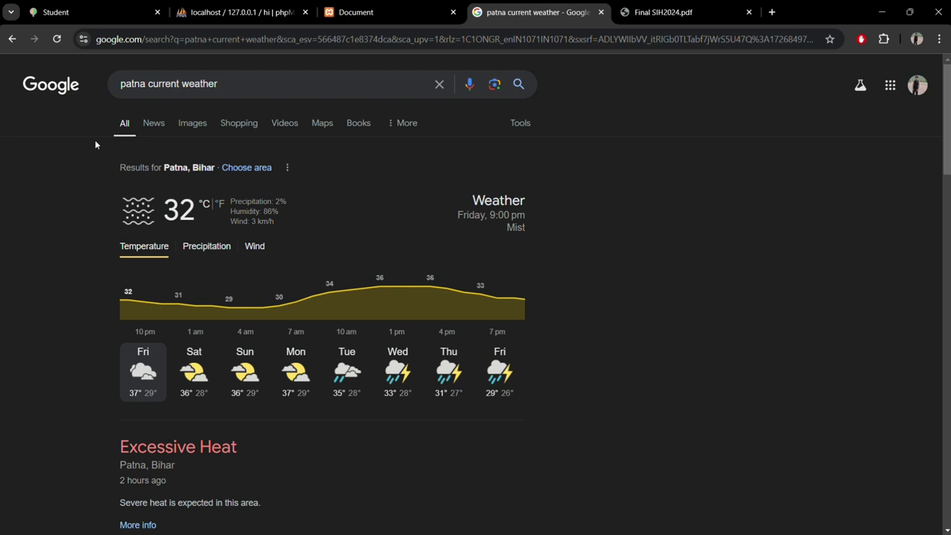
{"action": "left_click", "coordinate": [147, 83]}
{"action": "double_click", "coordinate": [136, 83]}
{"action": "type", "text": "M"}
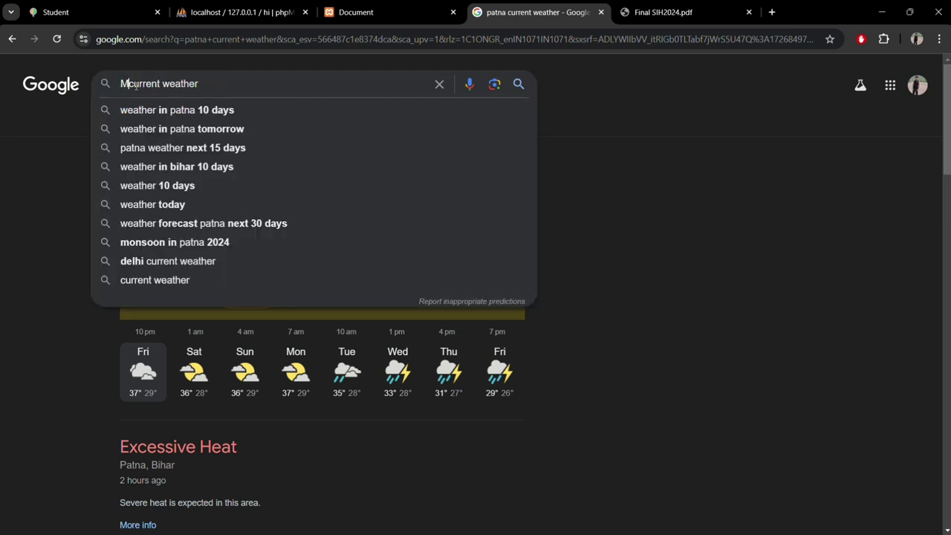
{"action": "type", "text": "umbai"}
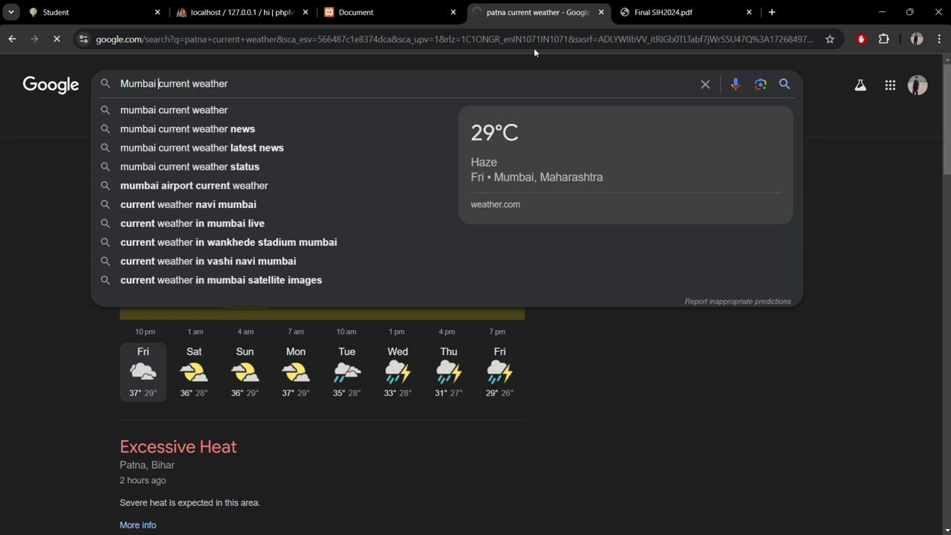
{"action": "key", "text": "Return"}
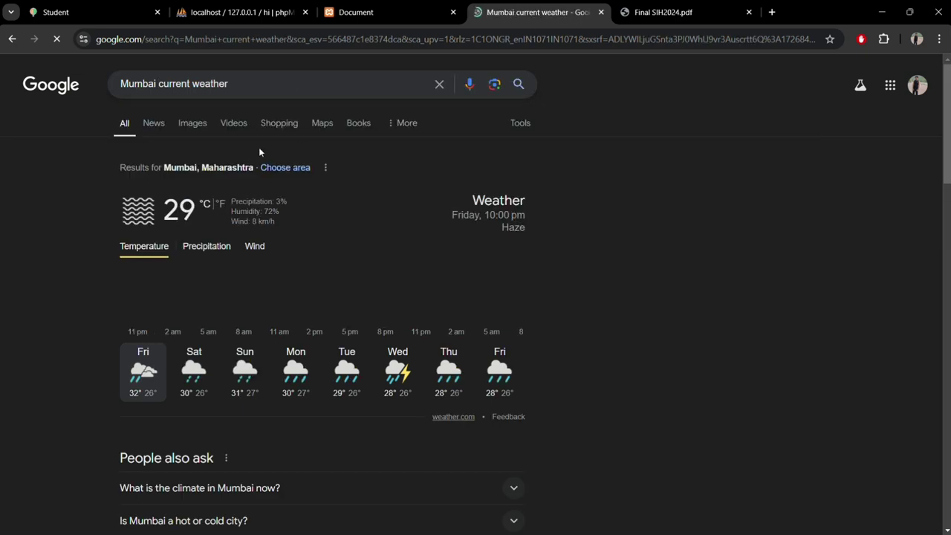
{"action": "left_click", "coordinate": [374, 11]}
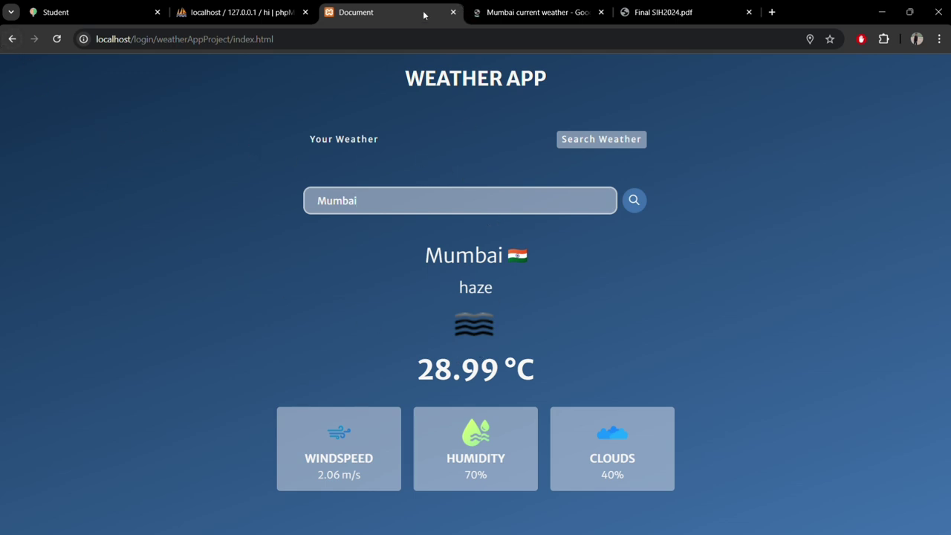
{"action": "key", "text": "alt+Left"}
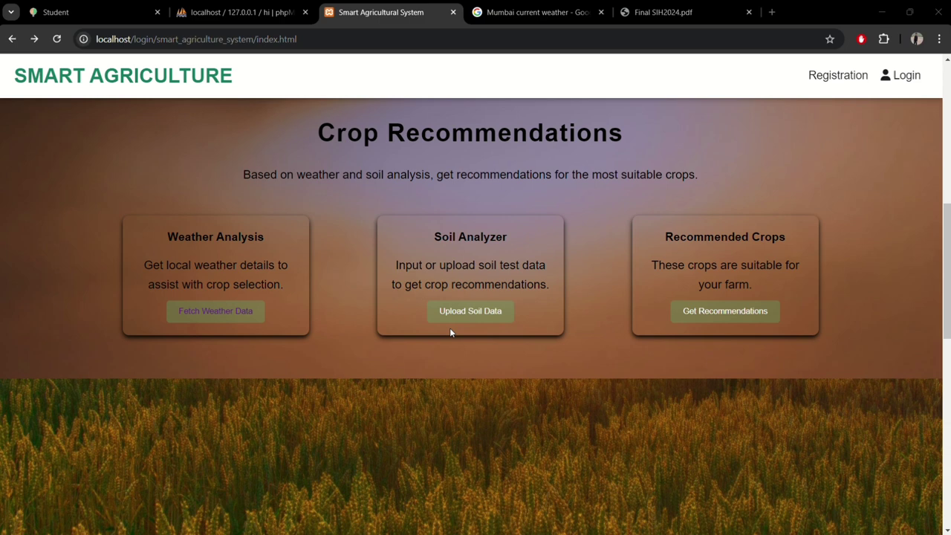
Step: Open Sell Your Seeds under Crop Bidding System and submit an empty seed listing
{"action": "scroll", "coordinate": [451, 332], "scroll_direction": "down", "scroll_amount": 3}
{"action": "scroll", "coordinate": [451, 332], "scroll_direction": "down", "scroll_amount": 1}
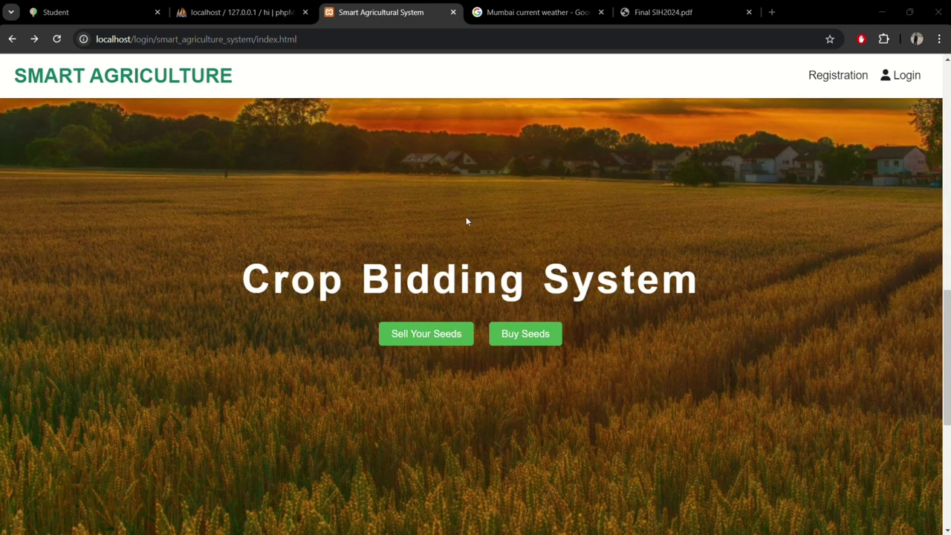
{"action": "scroll", "coordinate": [564, 369], "scroll_direction": "down", "scroll_amount": 2}
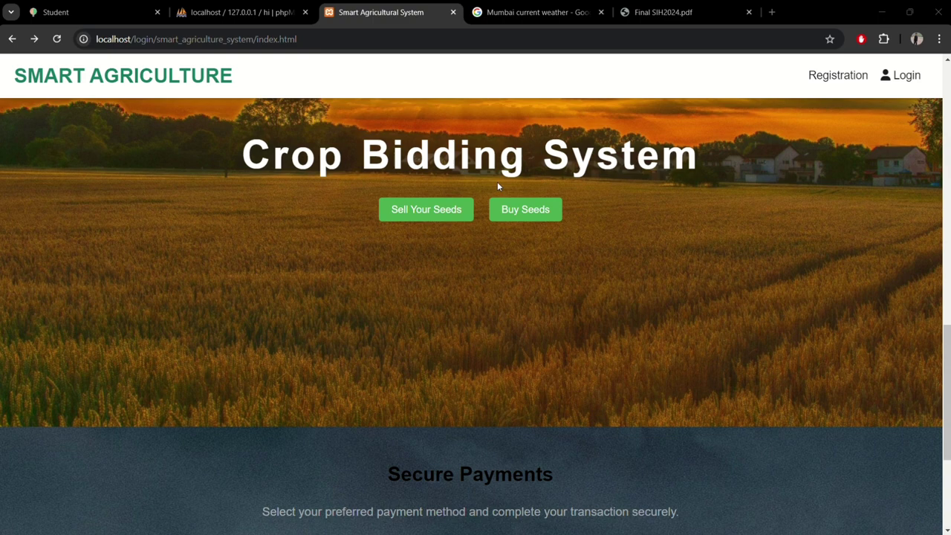
{"action": "left_click", "coordinate": [462, 214]}
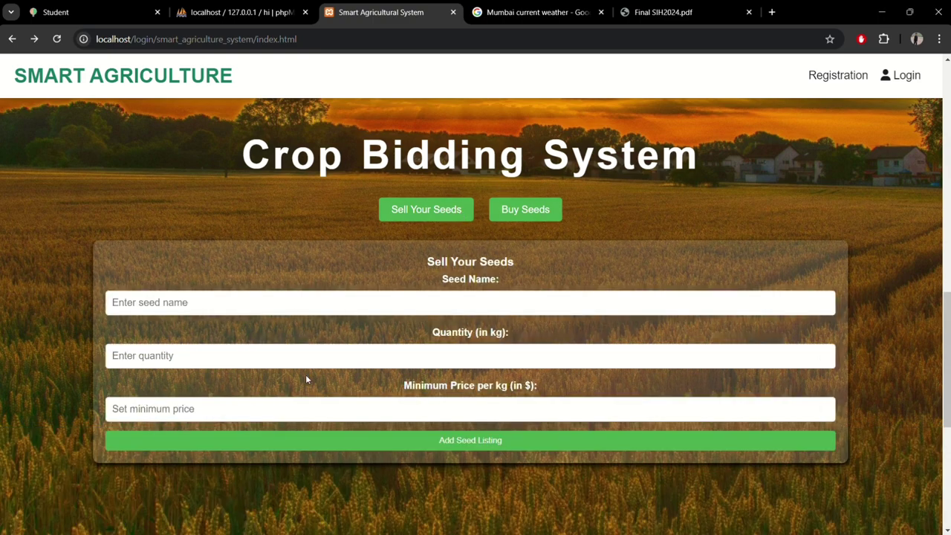
{"action": "left_click", "coordinate": [407, 446]}
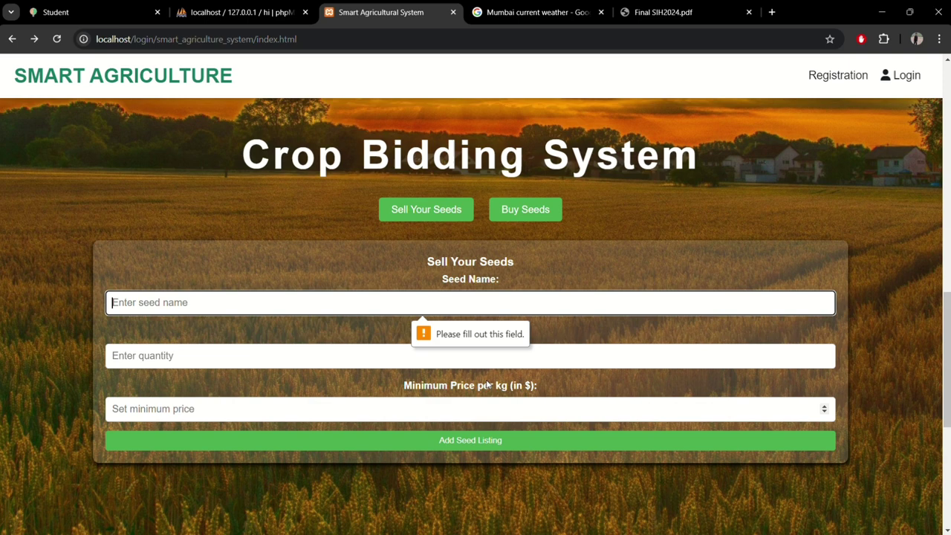
{"action": "scroll", "coordinate": [486, 383], "scroll_direction": "down", "scroll_amount": 3}
Step: Select Net Banking under Secure Payments, then switch the payment method back to UPI
{"action": "scroll", "coordinate": [487, 385], "scroll_direction": "down", "scroll_amount": 3}
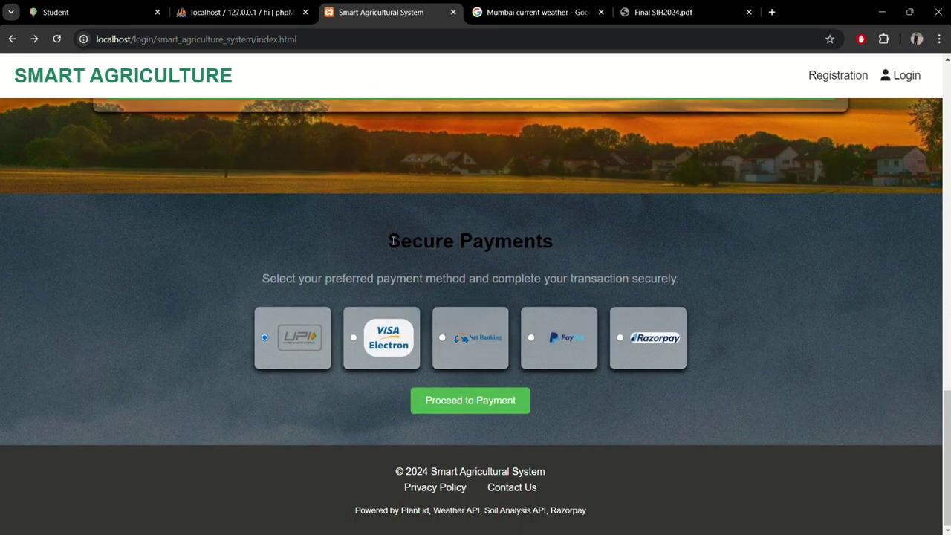
{"action": "left_click_drag", "start_coordinate": [393, 240], "coordinate": [555, 238]}
{"action": "left_click", "coordinate": [571, 240]}
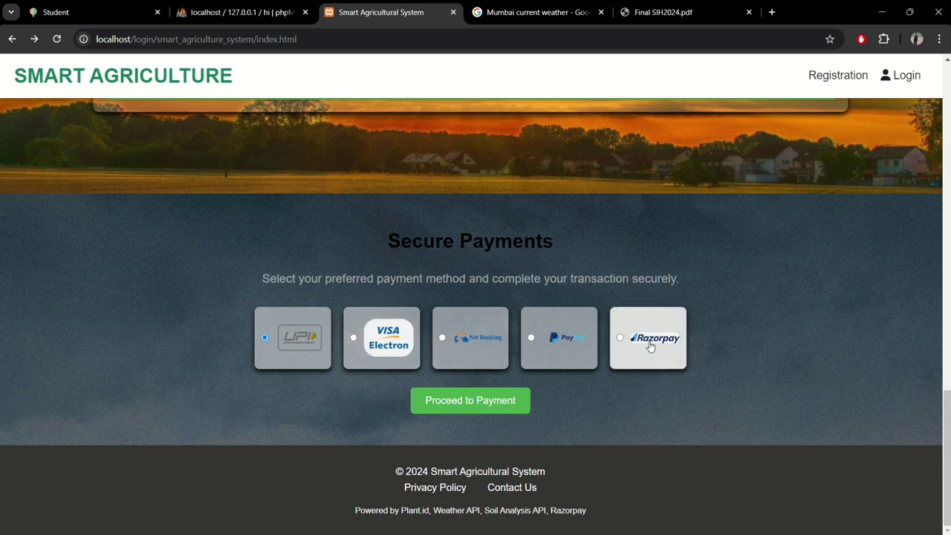
{"action": "left_click", "coordinate": [464, 344]}
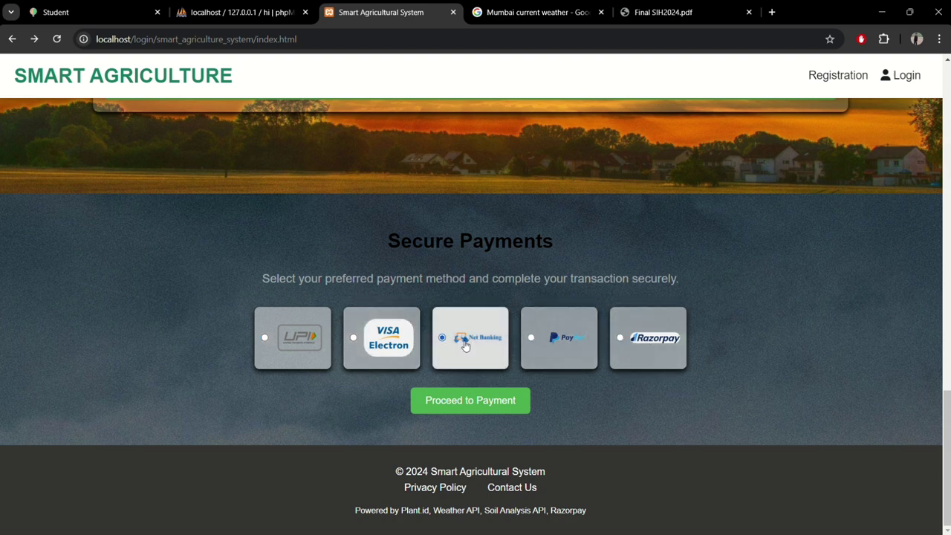
{"action": "left_click", "coordinate": [283, 350]}
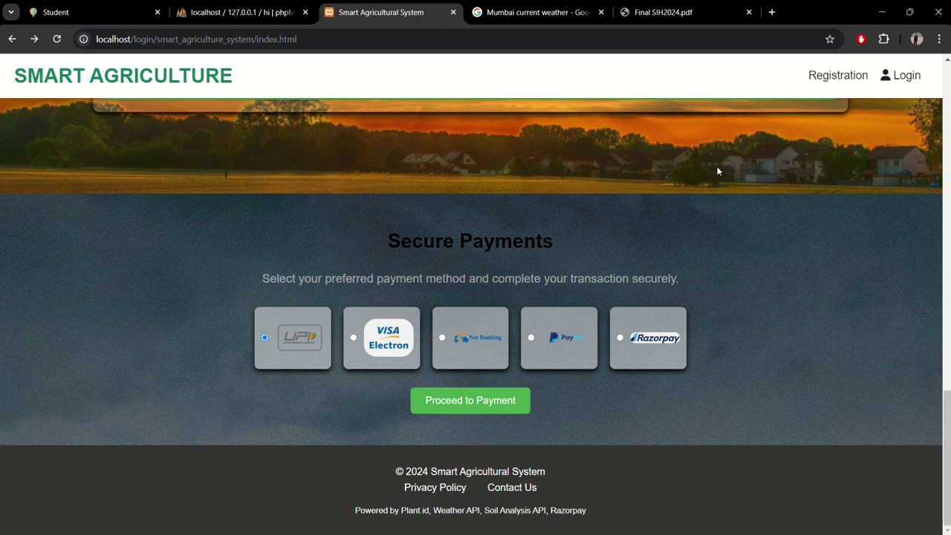
Step: Scroll to the top and open the Login page from the header
{"action": "scroll", "coordinate": [717, 172], "scroll_direction": "up", "scroll_amount": 15}
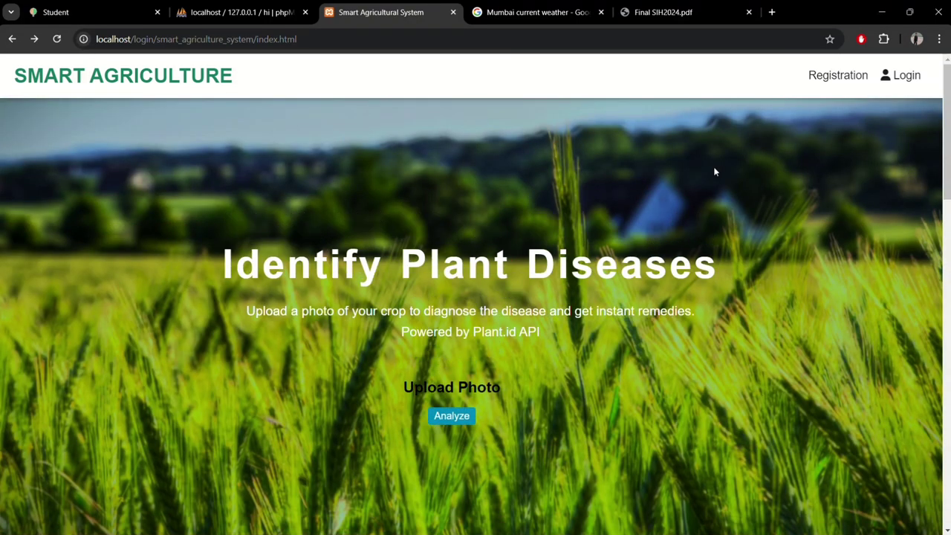
{"action": "left_click", "coordinate": [899, 79]}
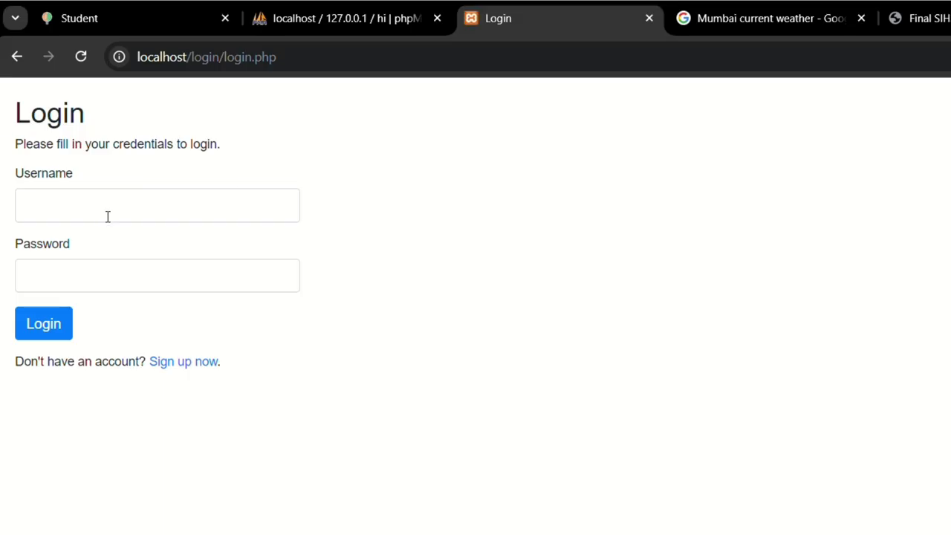
Step: On the Sign Up page, submit a username that gets rejected as already taken
{"action": "left_click", "coordinate": [192, 364]}
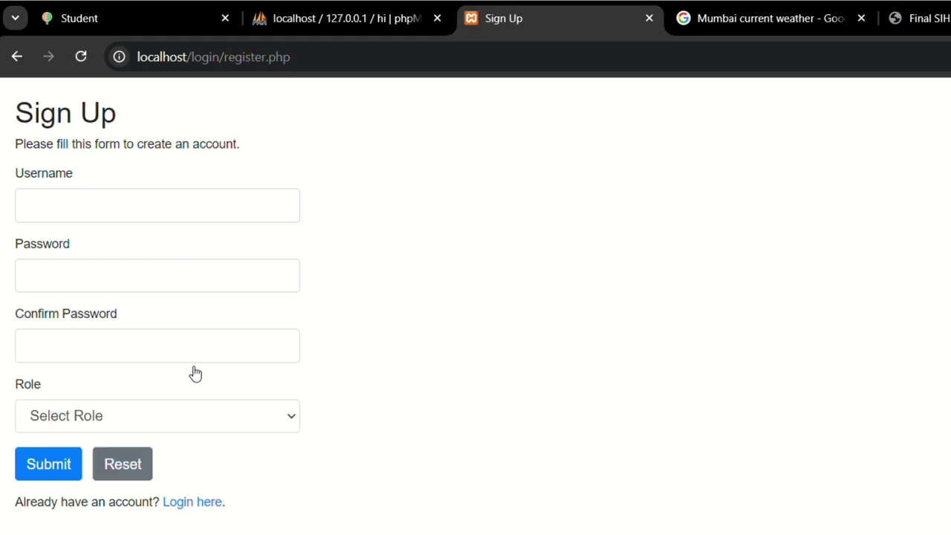
{"action": "left_click", "coordinate": [94, 208]}
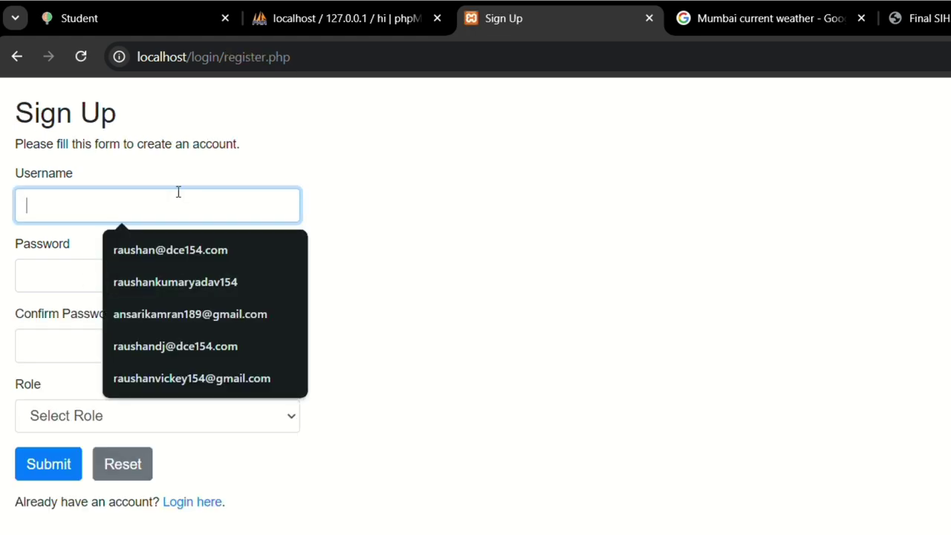
{"action": "type", "text": "R"}
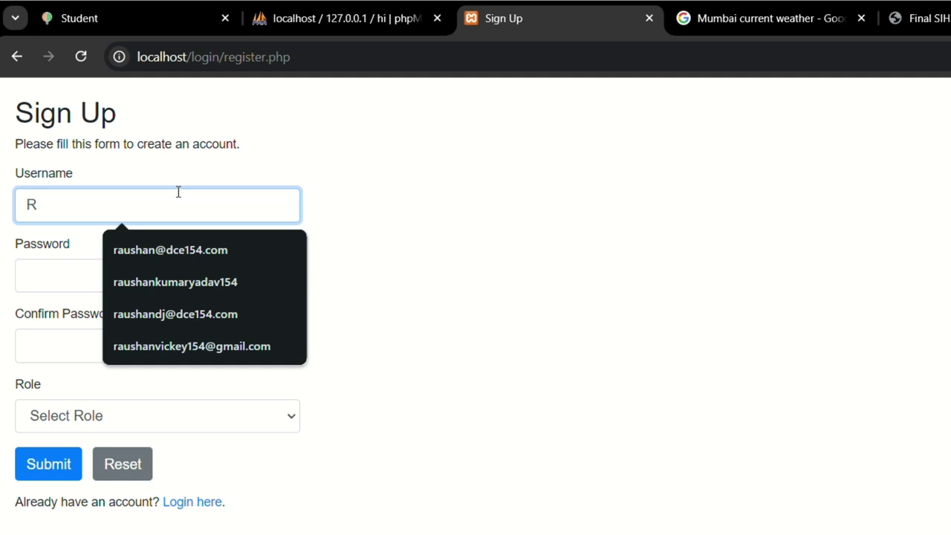
{"action": "type", "text": "AAVI"}
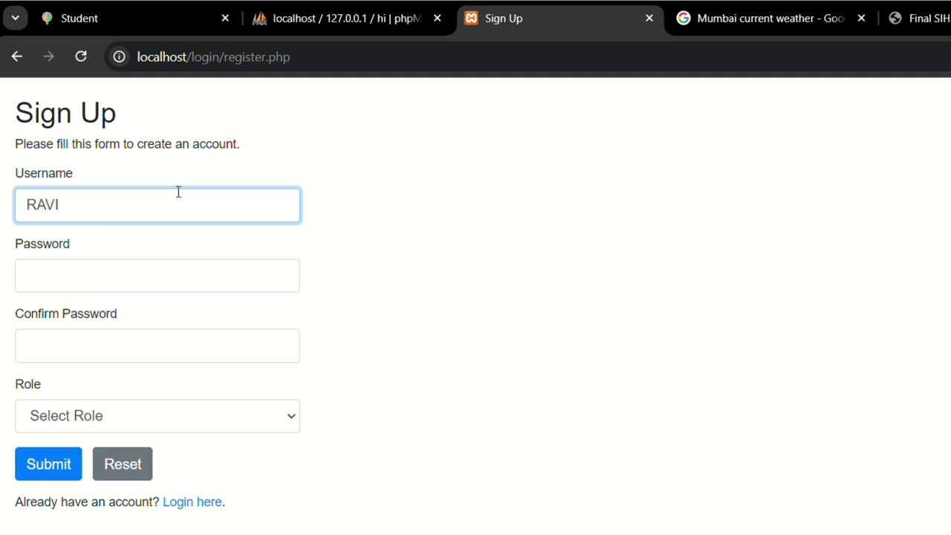
{"action": "key", "text": "ctrl+a"}
{"action": "key", "text": "BackSpace"}
{"action": "type", "text": "Ravi"}
{"action": "left_click", "coordinate": [45, 463]}
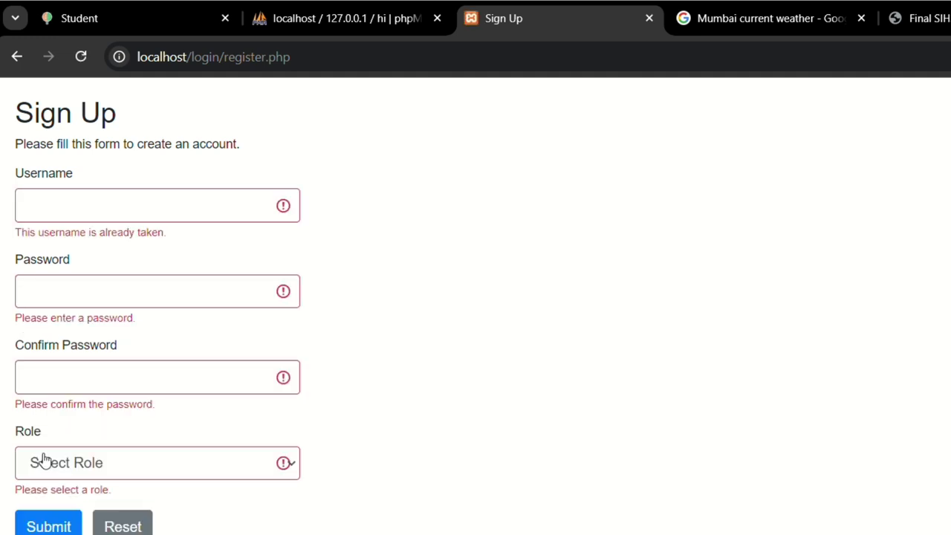
{"action": "left_click_drag", "start_coordinate": [15, 236], "coordinate": [171, 231]}
Step: Enter a different username and a short password, which fails the password length check
{"action": "left_click", "coordinate": [150, 215]}
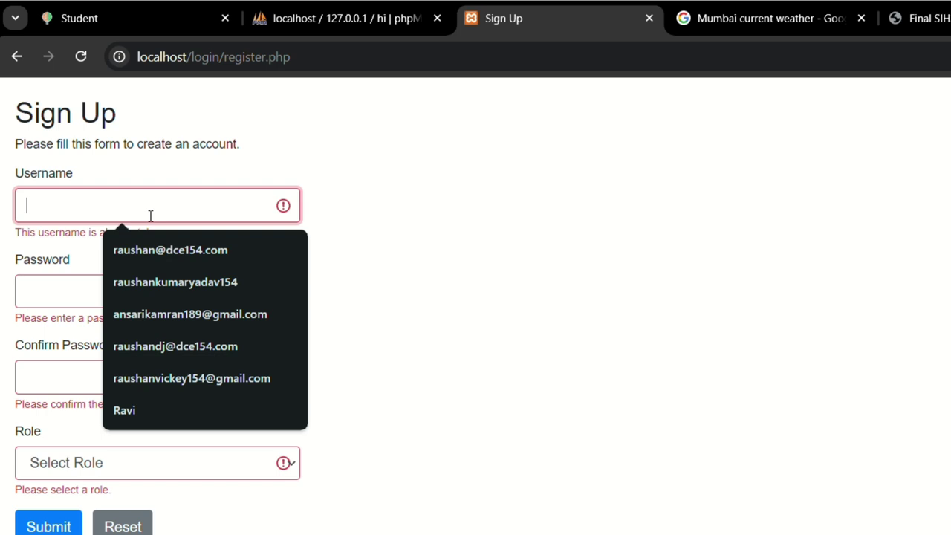
{"action": "type", "text": "Ravi1"}
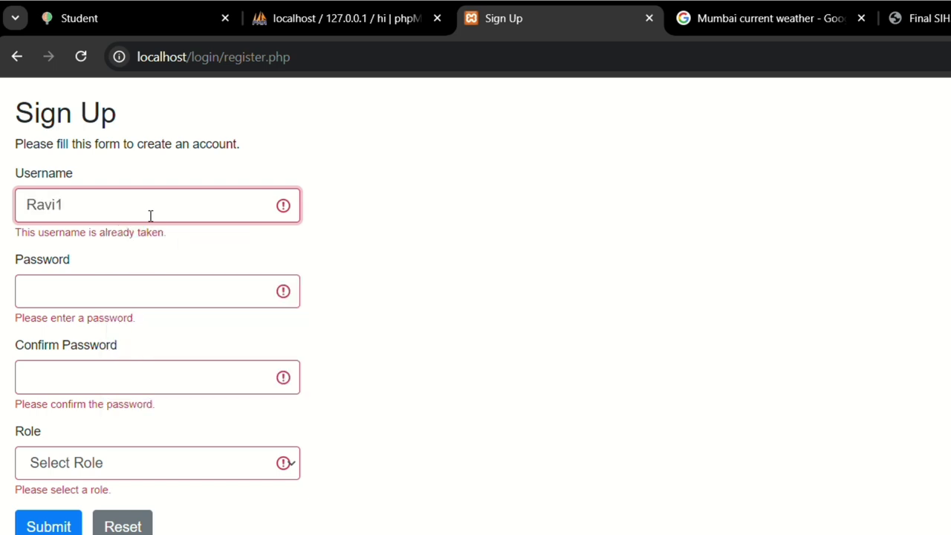
{"action": "left_click", "coordinate": [132, 296]}
{"action": "type", "text": "••••"}
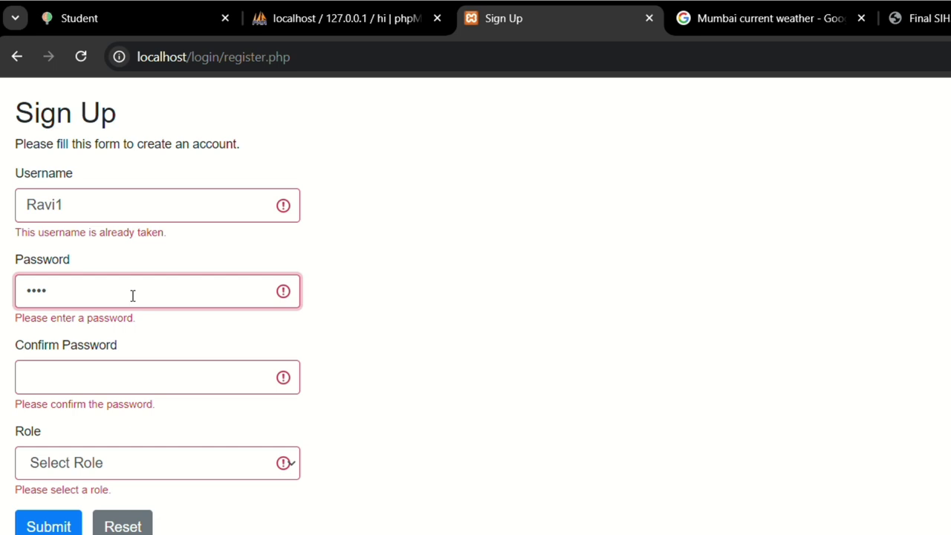
{"action": "left_click", "coordinate": [41, 525]}
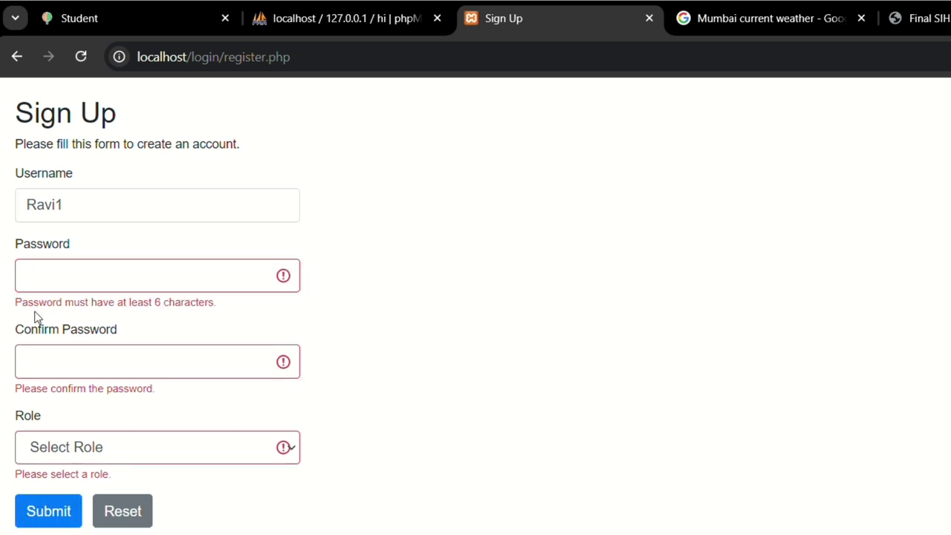
{"action": "triple_click", "coordinate": [80, 321]}
{"action": "left_click_drag", "start_coordinate": [222, 308], "coordinate": [10, 307]}
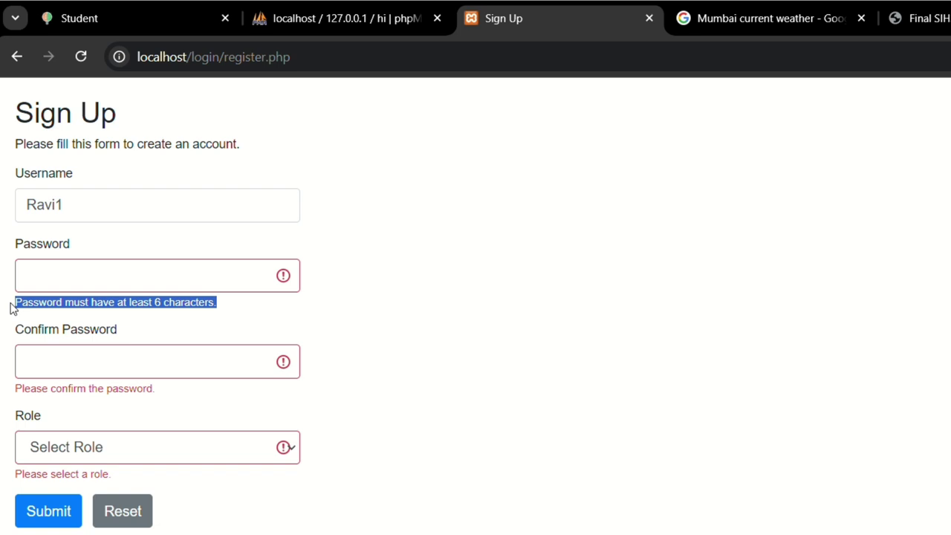
Step: Enter an 8-character password and matching confirmation, and choose the User role
{"action": "left_click", "coordinate": [97, 283]}
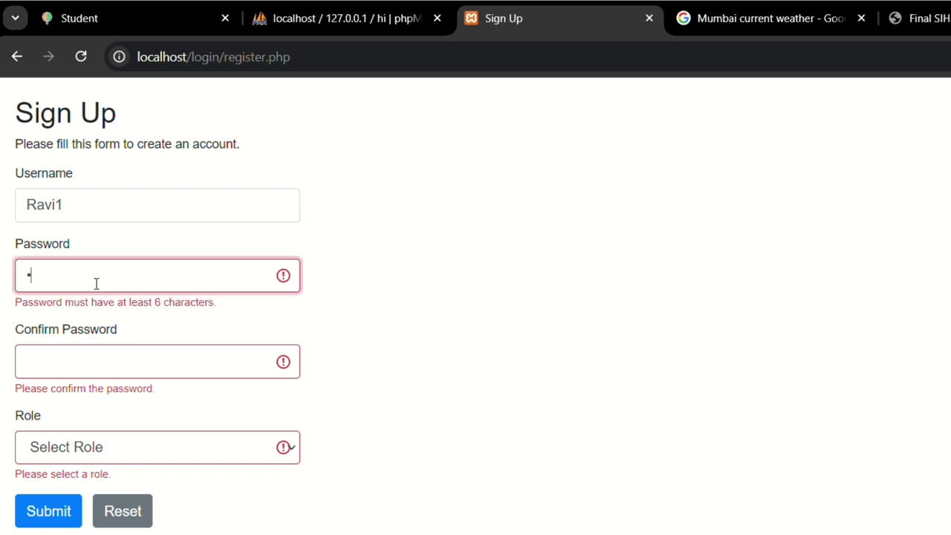
{"action": "type", "text": "12345678"}
{"action": "key", "text": "Tab"}
{"action": "type", "text": "1"}
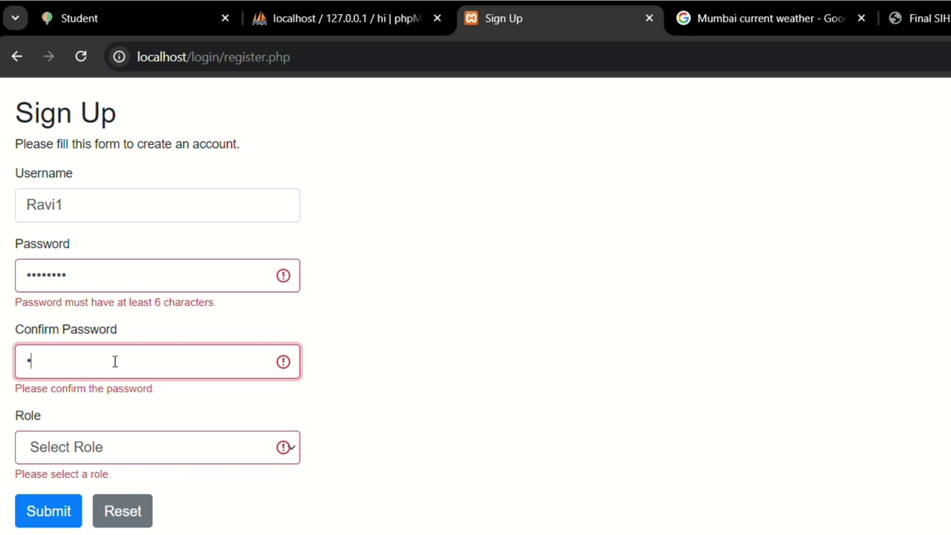
{"action": "type", "text": "2345678"}
{"action": "left_click", "coordinate": [115, 450]}
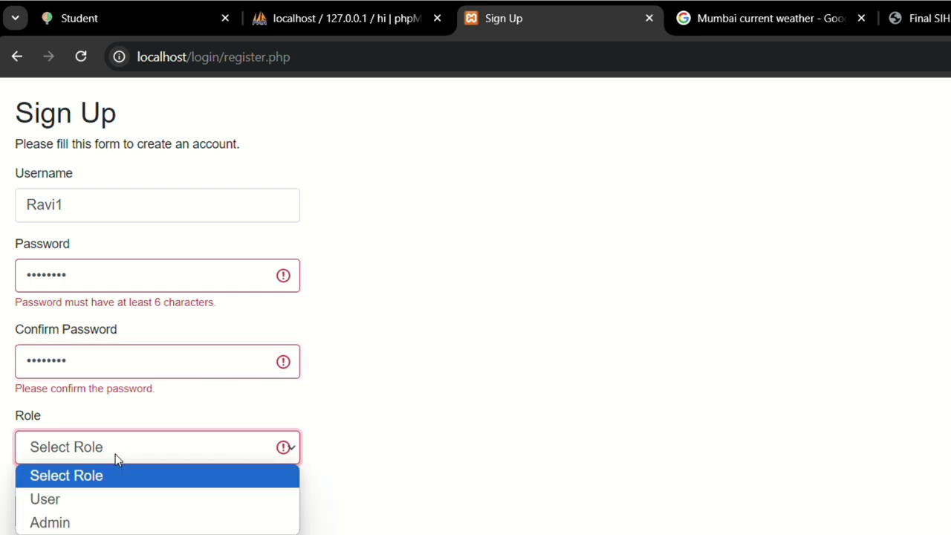
{"action": "left_click", "coordinate": [113, 504]}
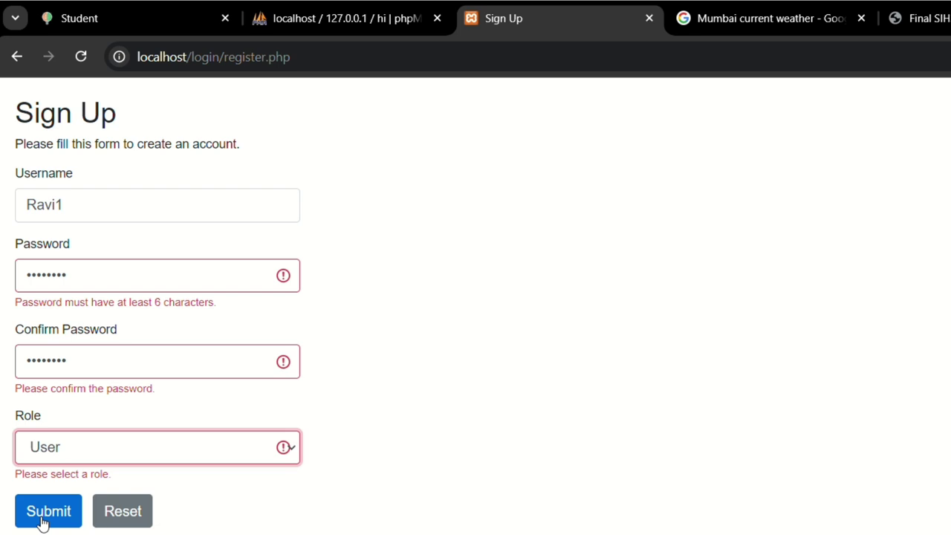
Step: Submit the registration, dismiss the password warning, and enter the new account's username and password for login
{"action": "left_click", "coordinate": [42, 512]}
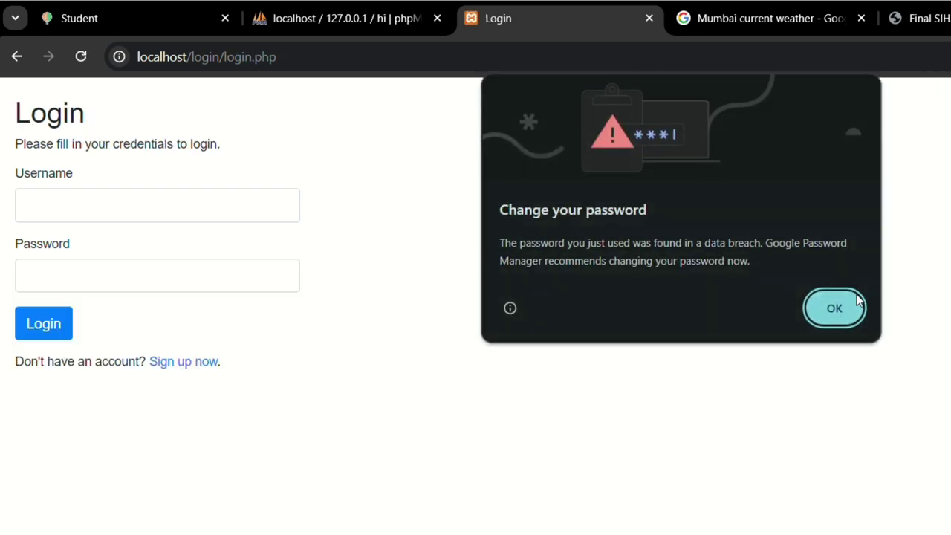
{"action": "left_click", "coordinate": [847, 309]}
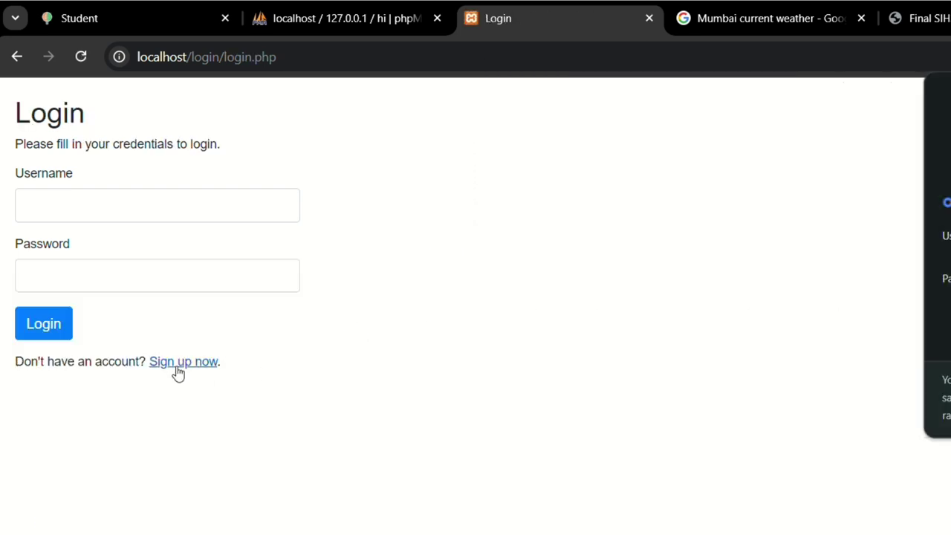
{"action": "left_click", "coordinate": [158, 209]}
{"action": "type", "text": "Ravi"}
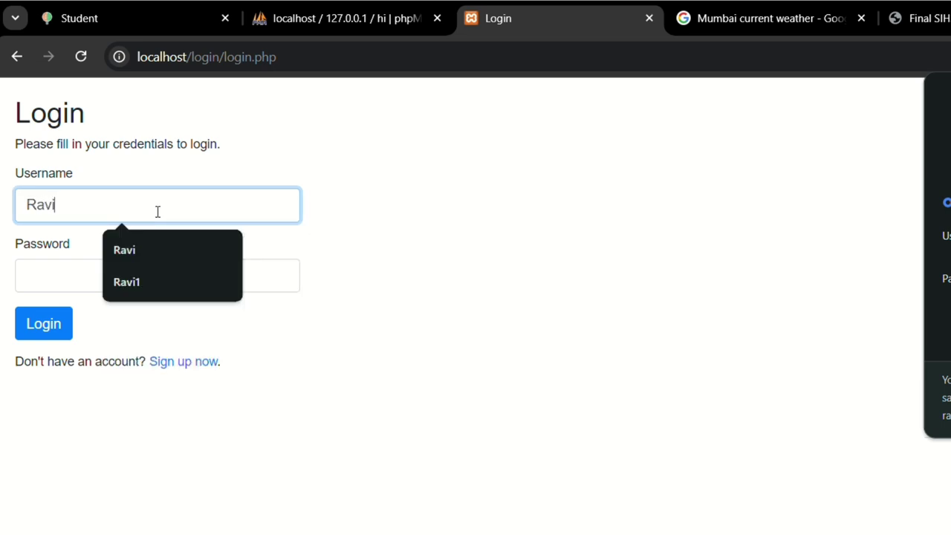
{"action": "type", "text": "1"}
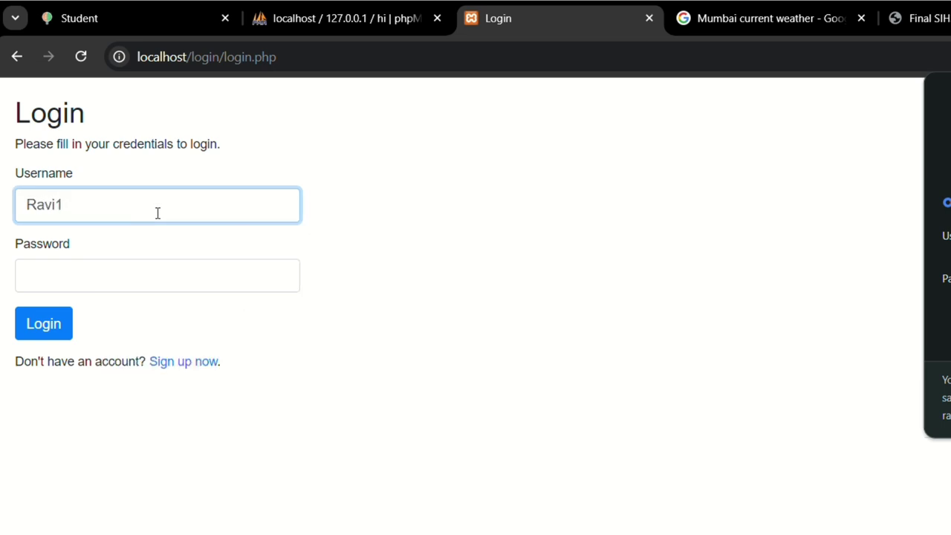
{"action": "left_click", "coordinate": [159, 278]}
{"action": "type", "text": "••••"}
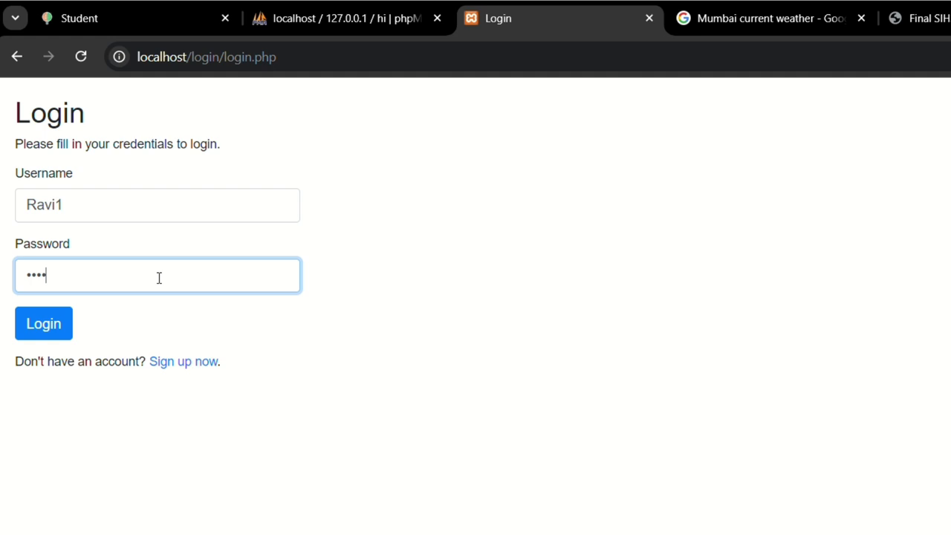
{"action": "type", "text": "••••"}
Step: Log in with the new account, dismissing Chrome's breached-password warning and declining to save the password
{"action": "left_click", "coordinate": [30, 329]}
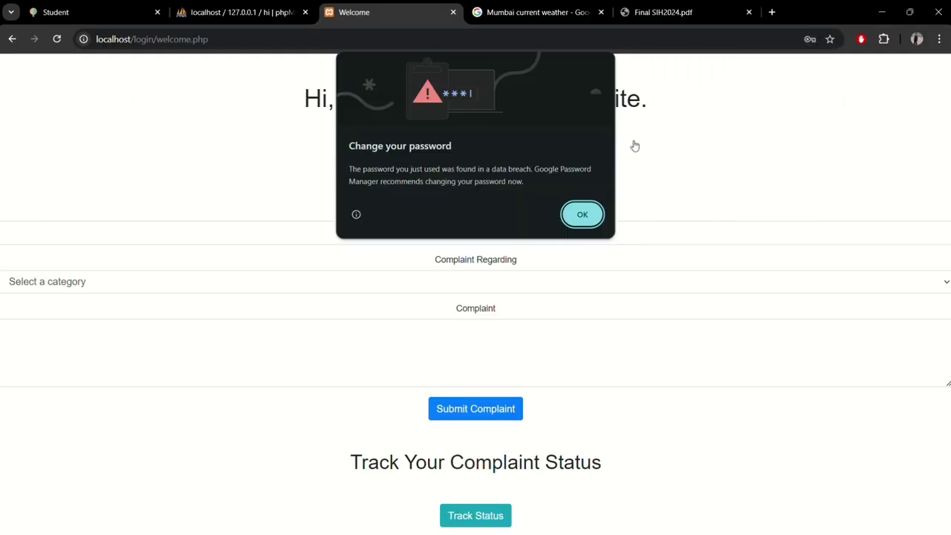
{"action": "left_click", "coordinate": [590, 217]}
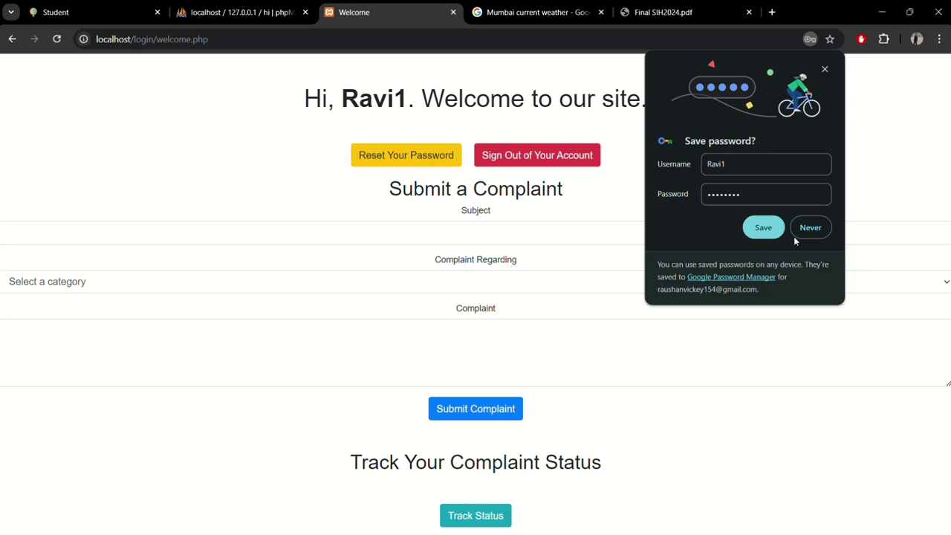
{"action": "left_click", "coordinate": [808, 227]}
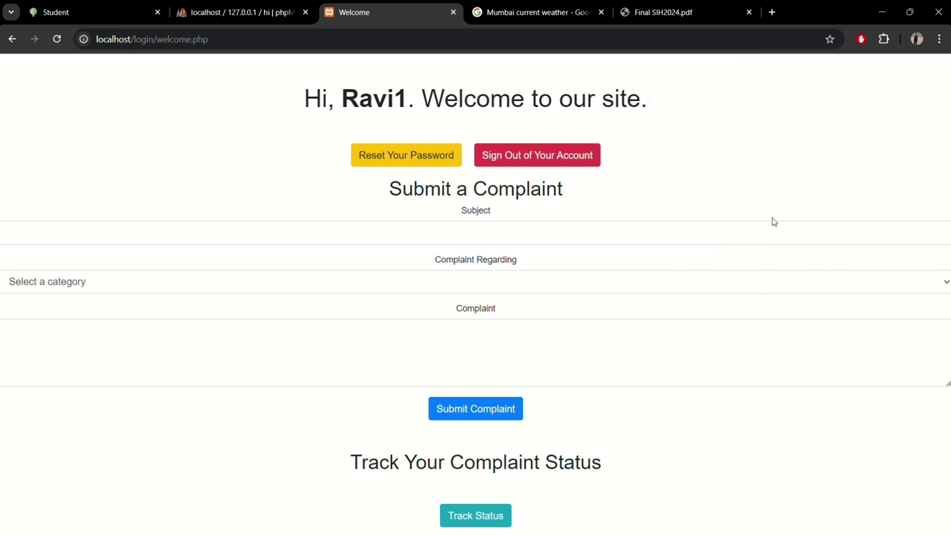
Step: Open the Reset Your Password form, then cancel back to the welcome page
{"action": "left_click", "coordinate": [407, 157]}
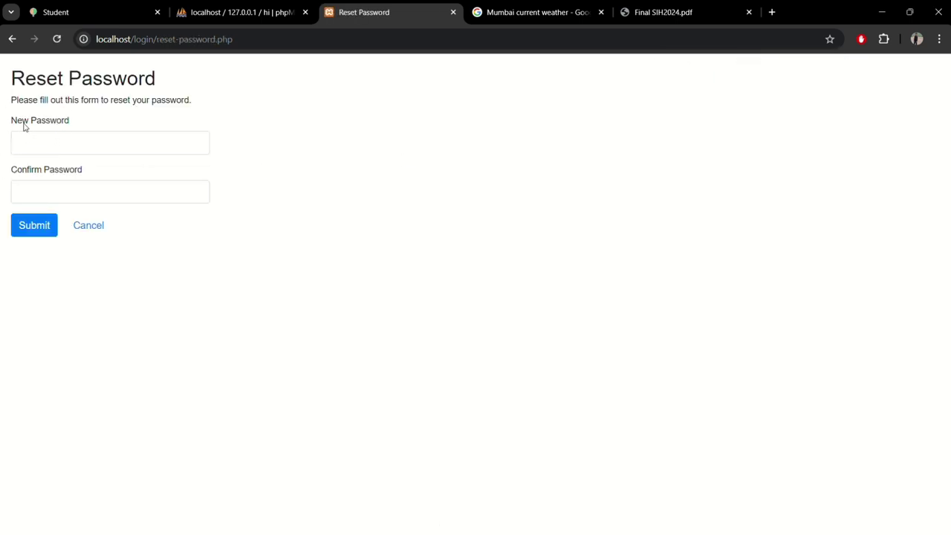
{"action": "left_click_drag", "start_coordinate": [10, 123], "coordinate": [88, 124]}
{"action": "left_click", "coordinate": [176, 179]}
{"action": "left_click", "coordinate": [82, 226]}
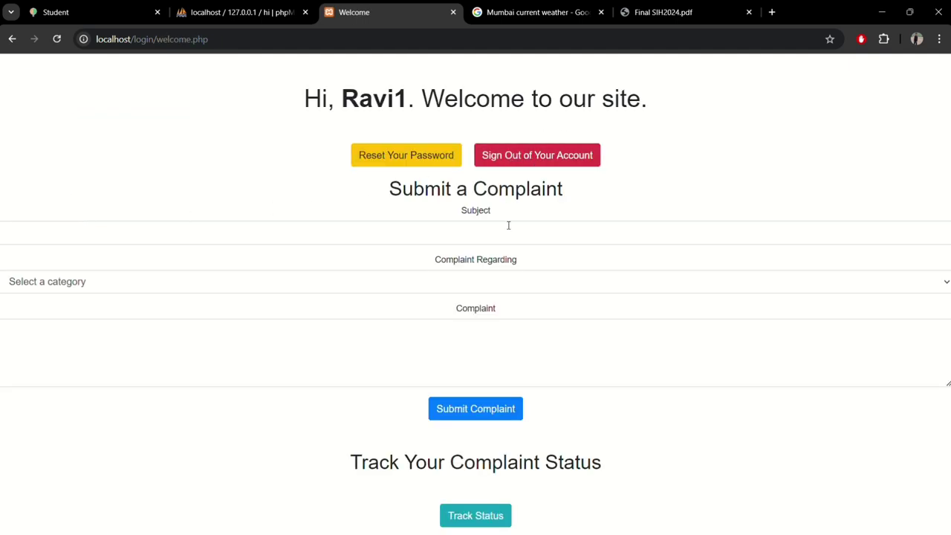
Step: Look over the complaint submission form and its category list without choosing a category
{"action": "left_click_drag", "start_coordinate": [390, 195], "coordinate": [582, 186]}
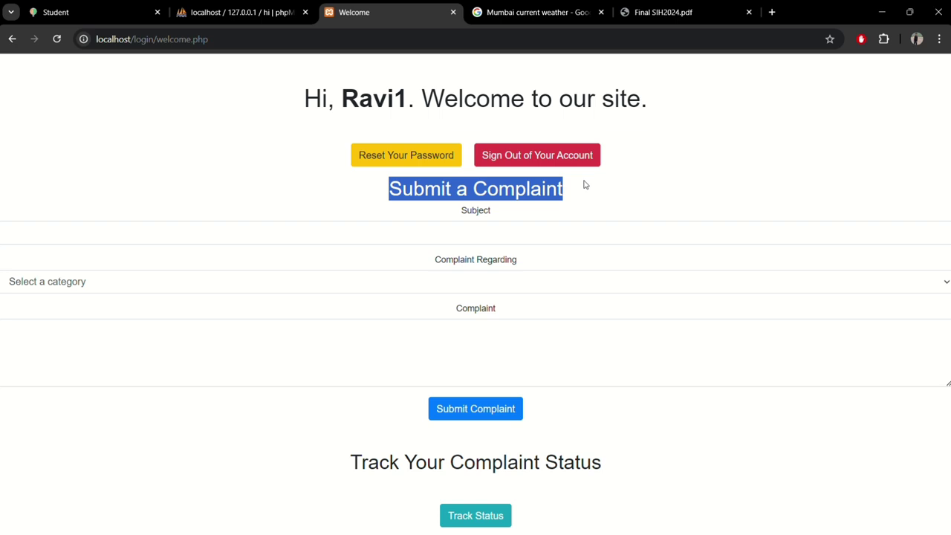
{"action": "left_click", "coordinate": [420, 308]}
{"action": "left_click", "coordinate": [409, 237]}
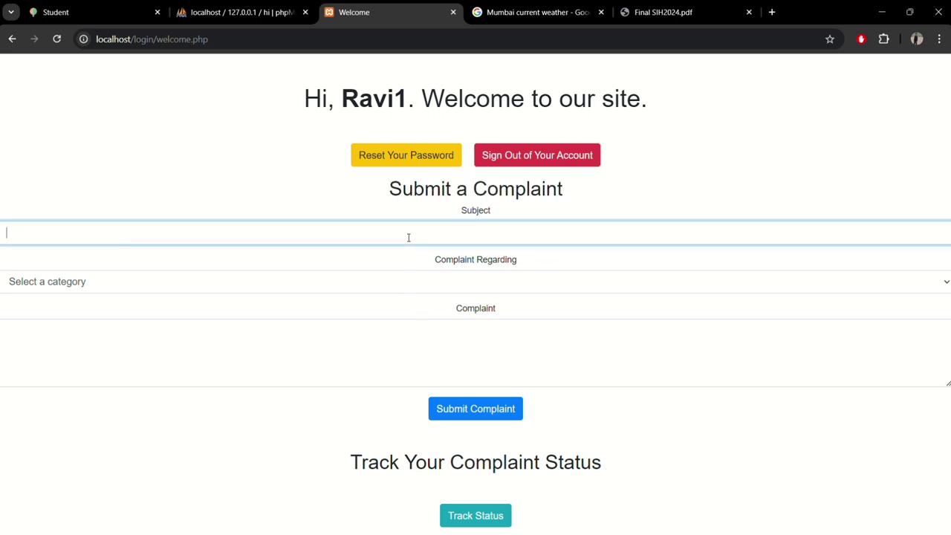
{"action": "left_click", "coordinate": [393, 280]}
{"action": "left_click", "coordinate": [317, 201]}
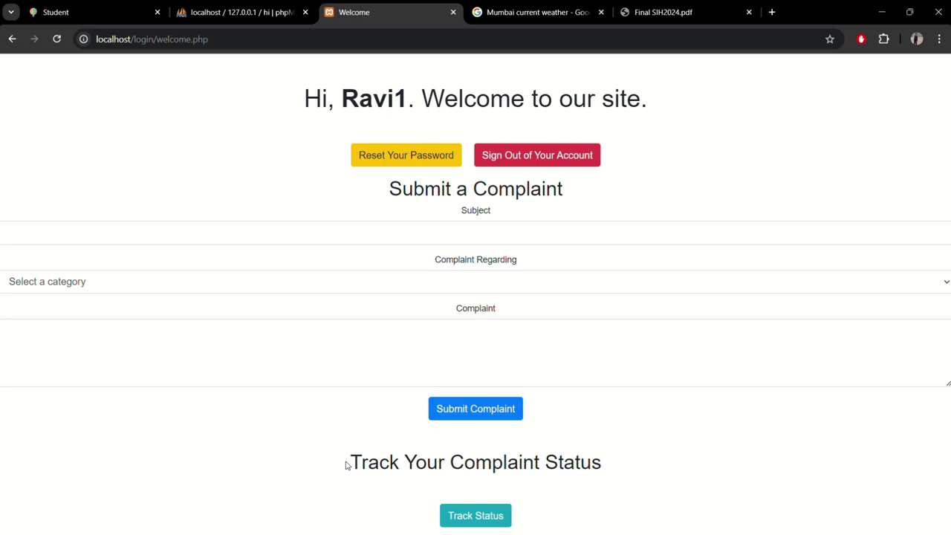
Step: Check Track Status, which shows no complaints yet, and return to the welcome page
{"action": "left_click_drag", "start_coordinate": [346, 465], "coordinate": [654, 463]}
{"action": "left_click", "coordinate": [461, 515]}
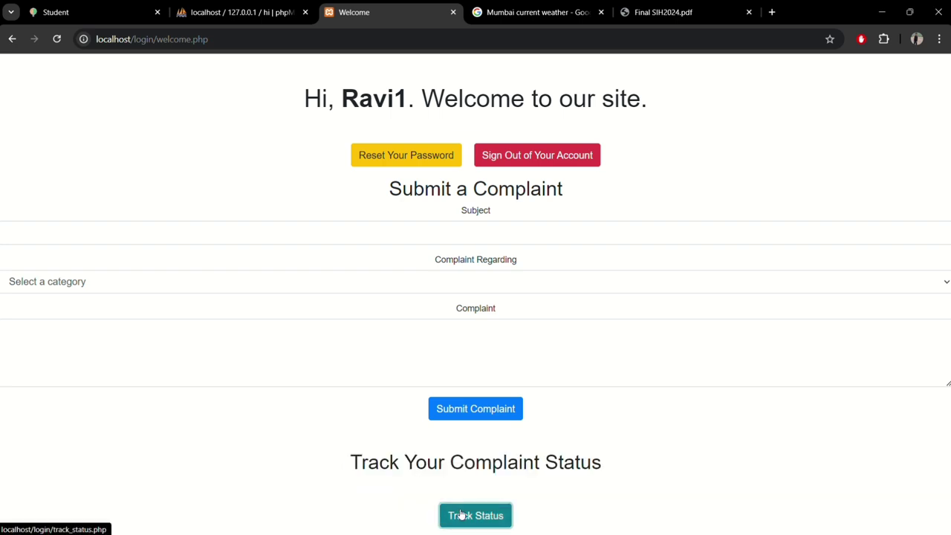
{"action": "left_click_drag", "start_coordinate": [429, 148], "coordinate": [525, 148]}
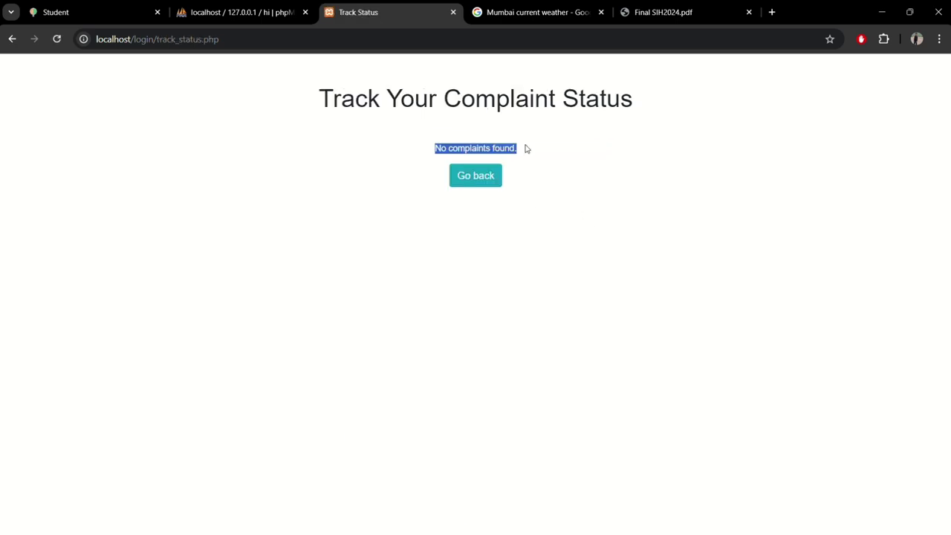
{"action": "left_click", "coordinate": [475, 180]}
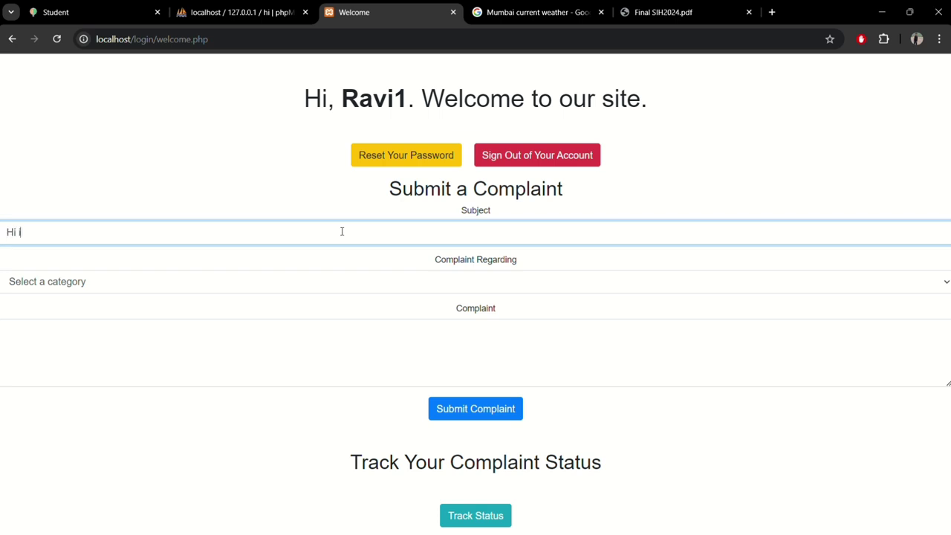
Step: Finish the complaint subject ('…omplaining here') and set the category to Market Access
{"action": "type", "text": "omplaining here"}
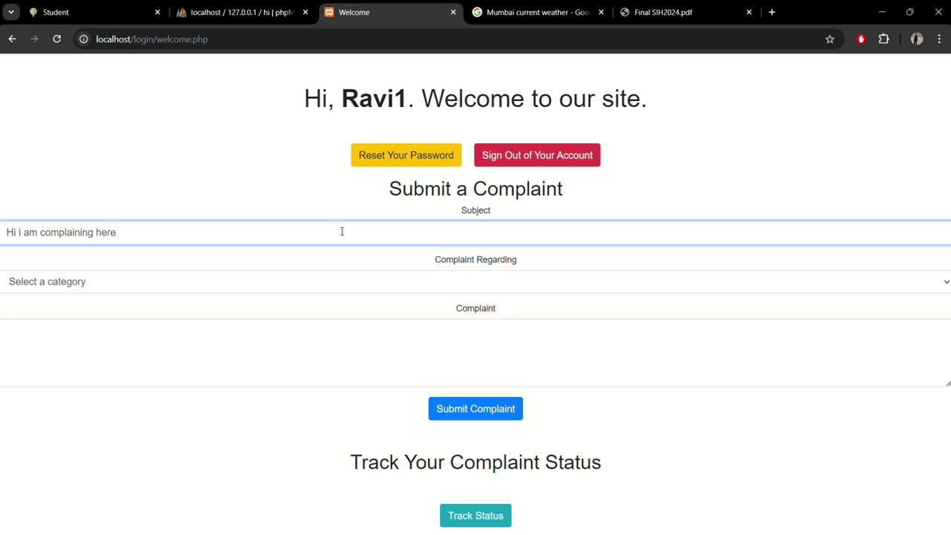
{"action": "left_click", "coordinate": [344, 282]}
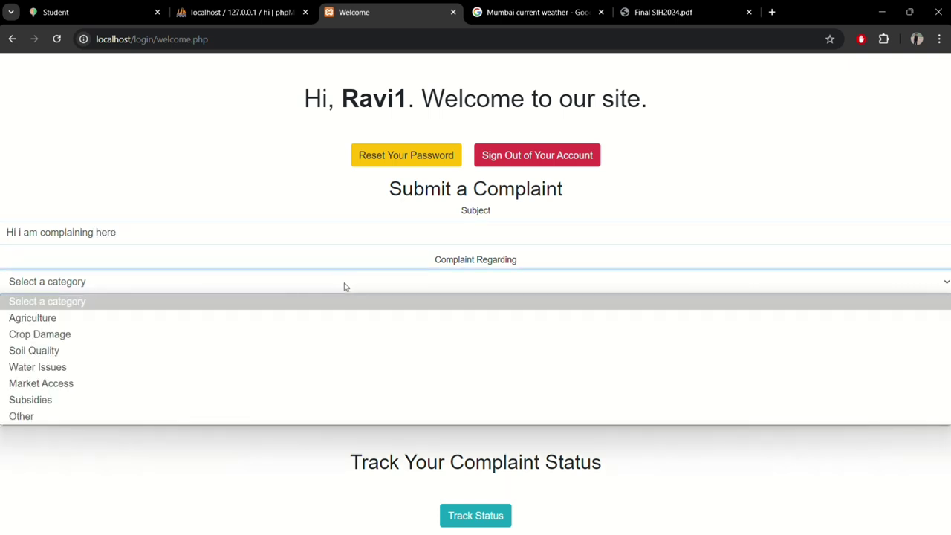
{"action": "left_click", "coordinate": [49, 385]}
Step: Write the description 'I am complaing regarding market access' and submit the complaint
{"action": "left_click", "coordinate": [65, 362]}
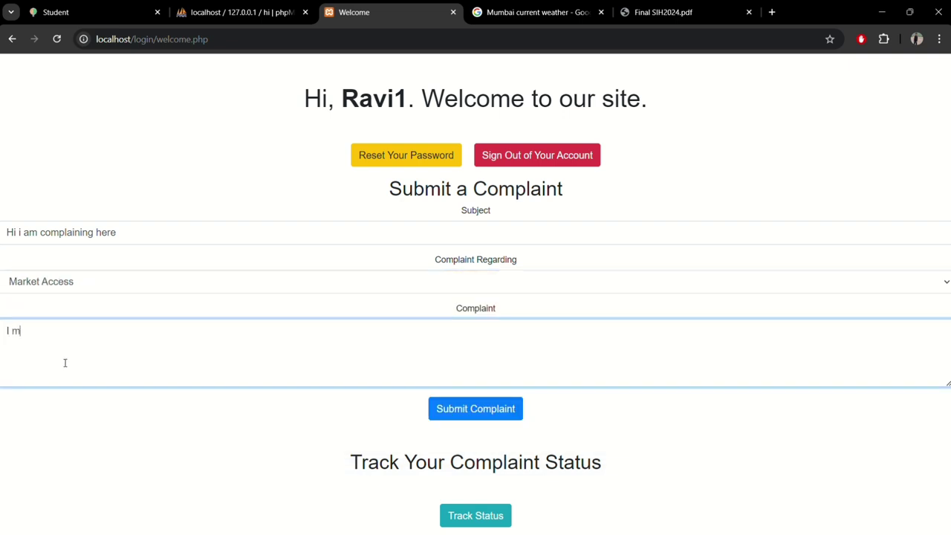
{"action": "type", "text": "I ma"}
{"action": "key", "text": "BackSpace"}
{"action": "key", "text": "BackSpace"}
{"action": "key", "text": "BackSpace"}
{"action": "key", "text": "BackSpace"}
{"action": "type", "text": "am complaing regar"}
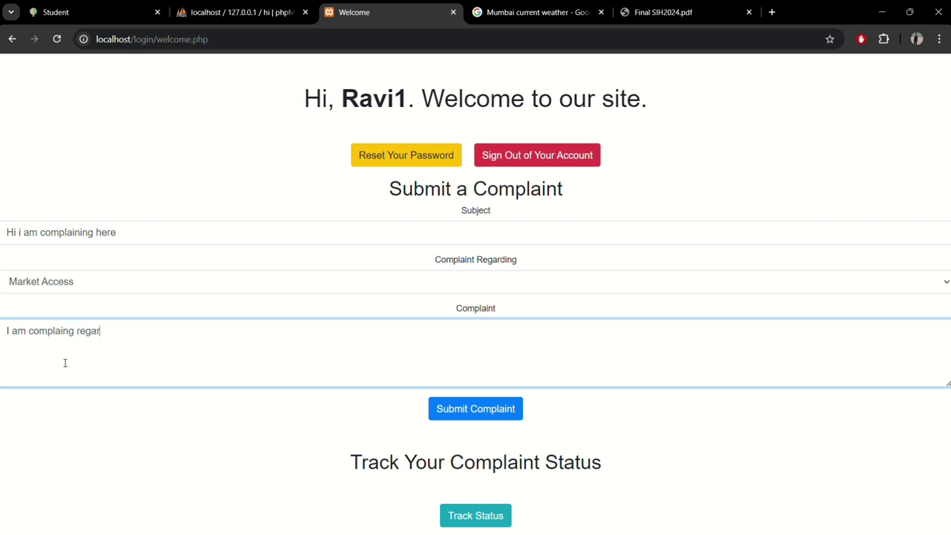
{"action": "type", "text": "ding market acces"}
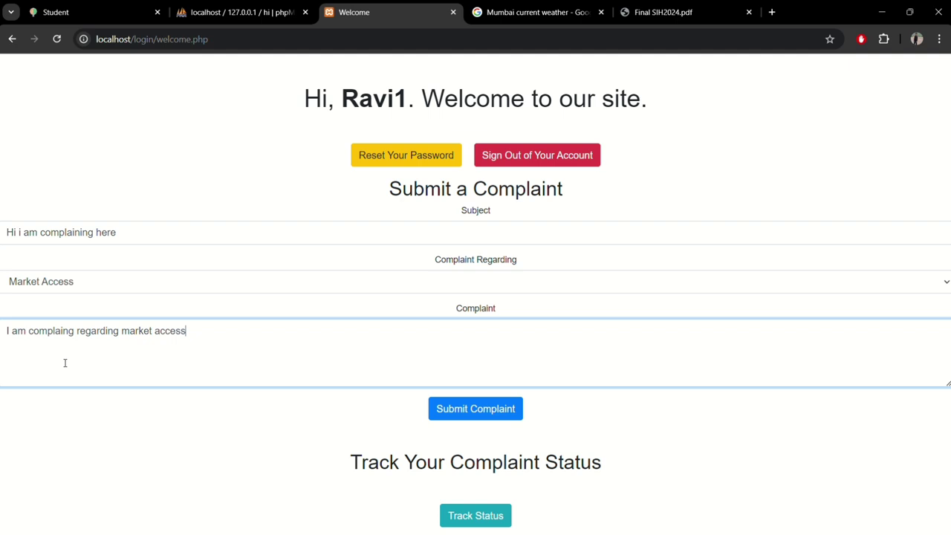
{"action": "type", "text": "s"}
{"action": "left_click", "coordinate": [491, 414]}
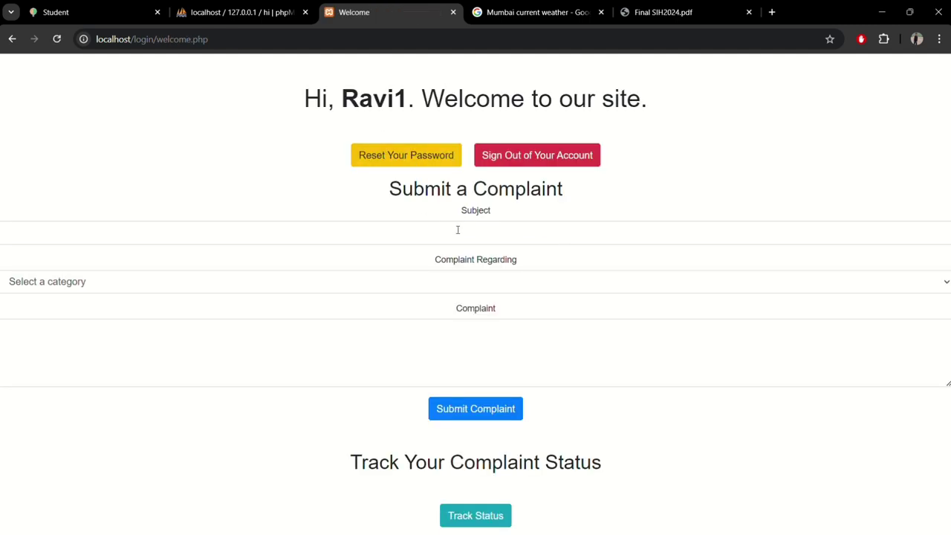
Step: Check the tracking table showing the Market Access complaint as Pending, then go back and sign out
{"action": "left_click", "coordinate": [480, 520]}
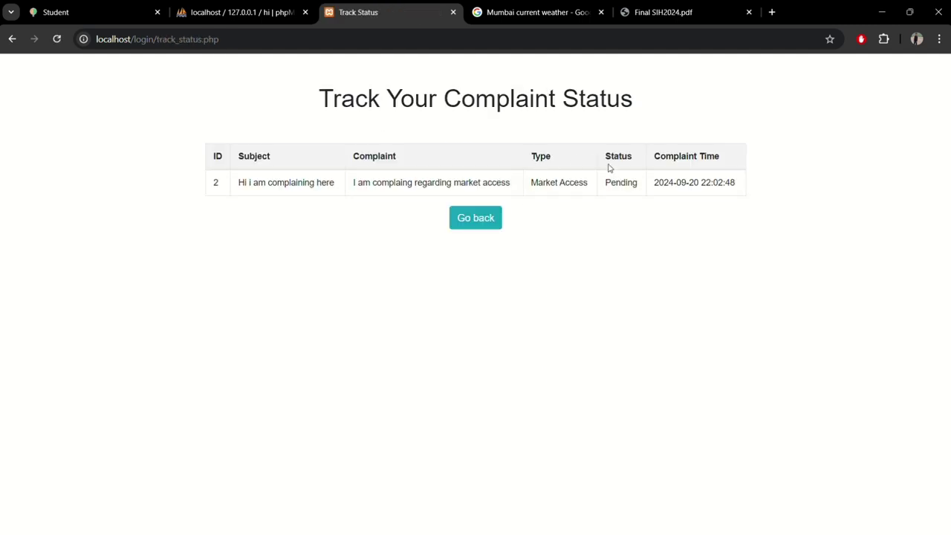
{"action": "left_click_drag", "start_coordinate": [239, 182], "coordinate": [534, 184]}
{"action": "left_click", "coordinate": [364, 181]}
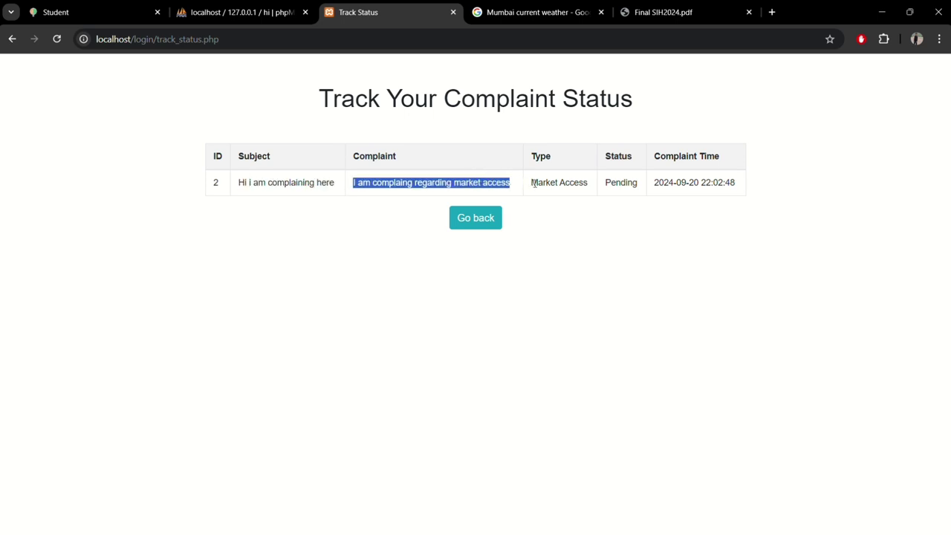
{"action": "left_click", "coordinate": [599, 183]}
{"action": "double_click", "coordinate": [610, 177]}
{"action": "left_click", "coordinate": [646, 223]}
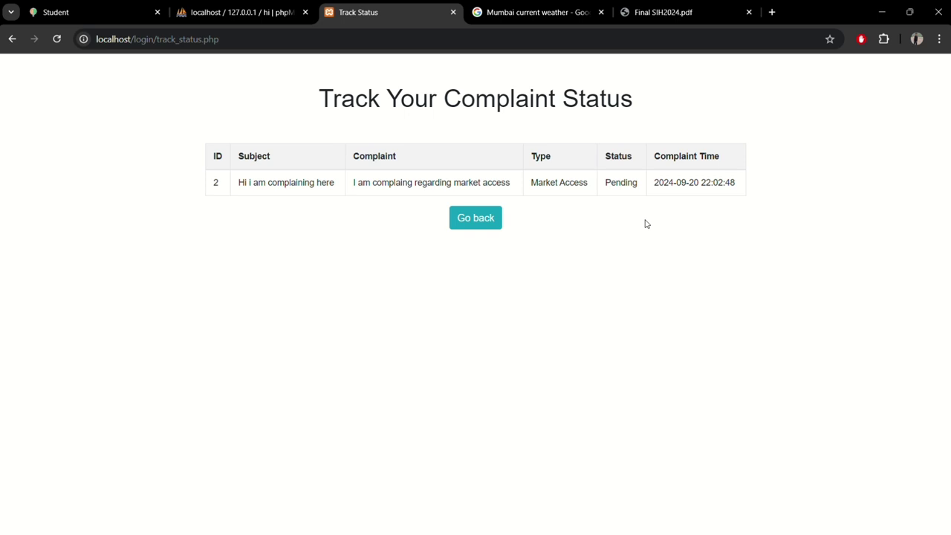
{"action": "left_click", "coordinate": [464, 224]}
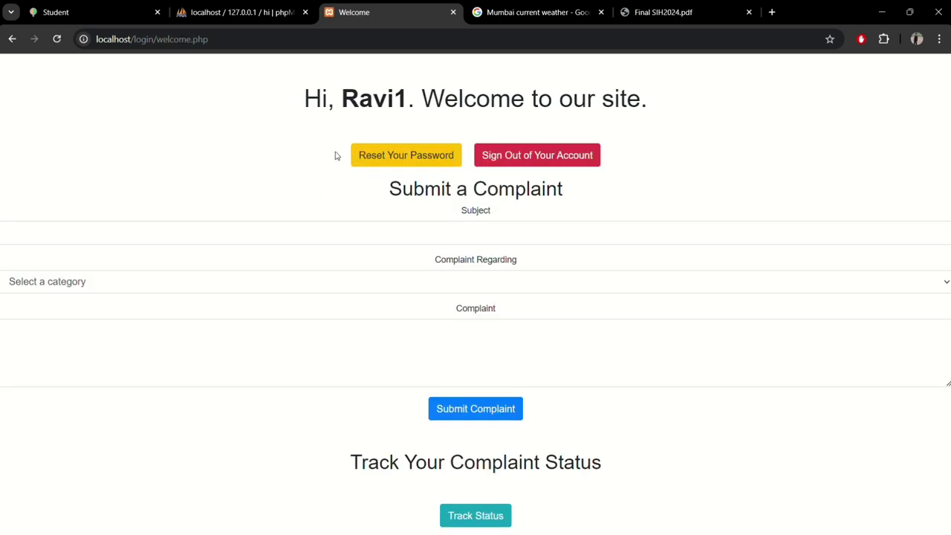
{"action": "left_click", "coordinate": [526, 157]}
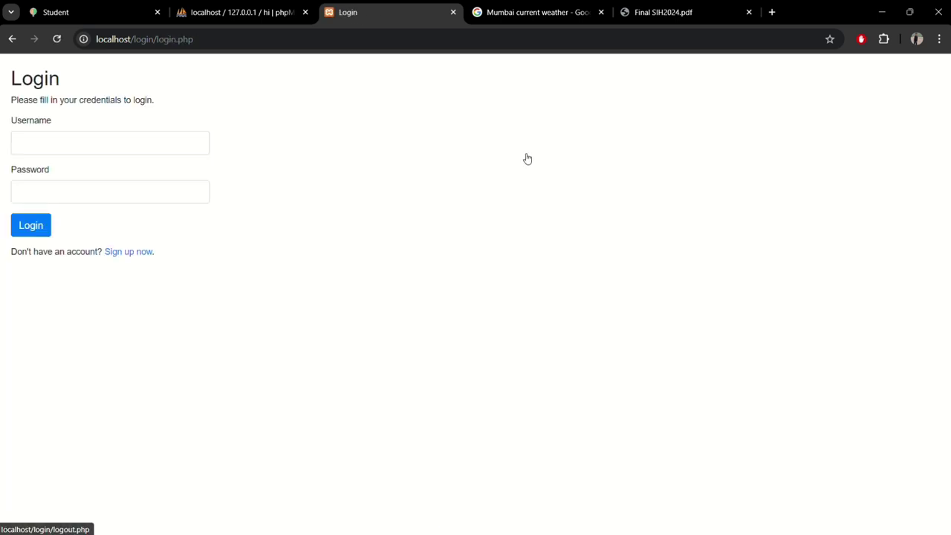
Step: Open Sign Up and try submitting with just a first username entered
{"action": "left_click", "coordinate": [123, 252]}
{"action": "left_click", "coordinate": [82, 135]}
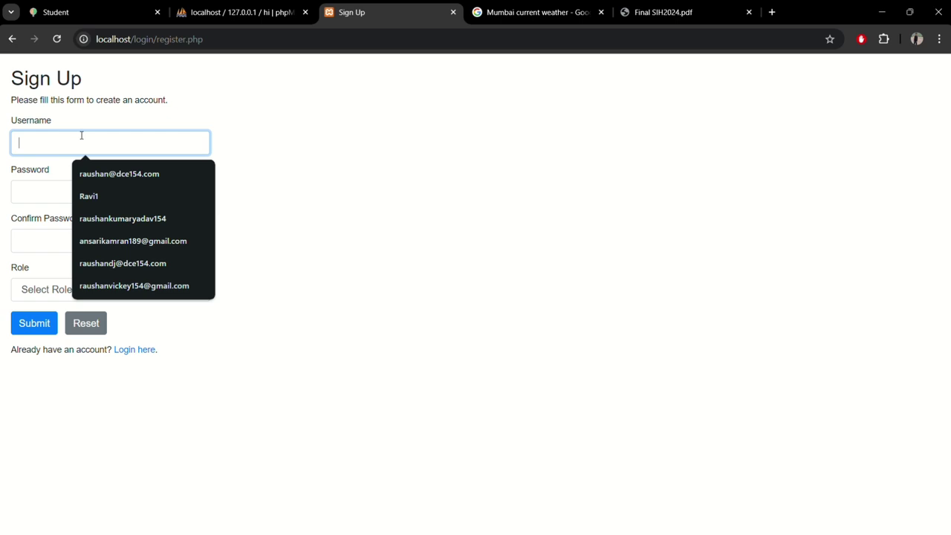
{"action": "type", "text": "Ravi"}
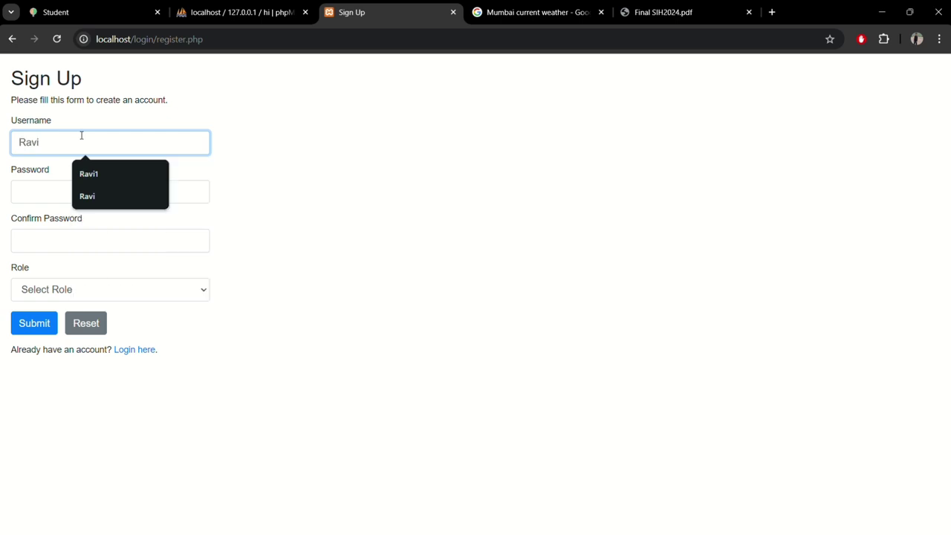
{"action": "type", "text": "Ranjan"}
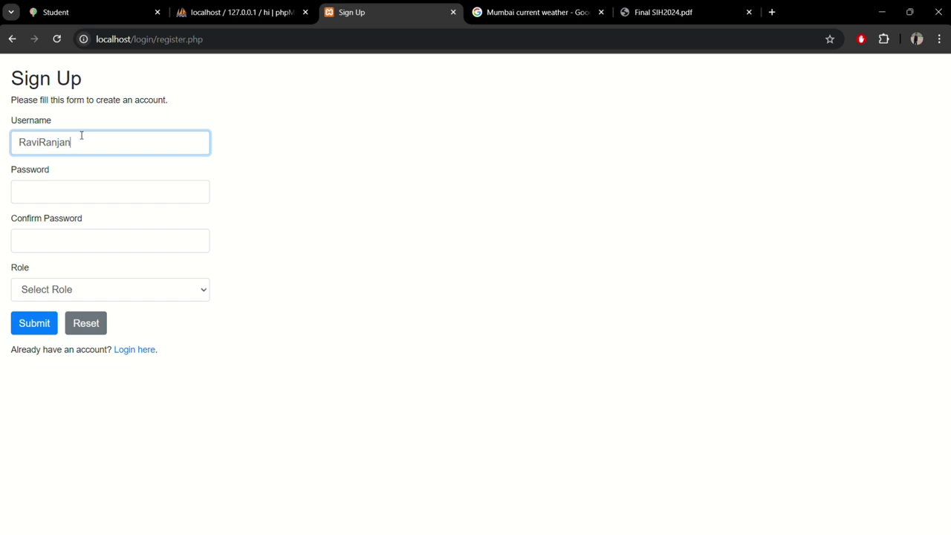
{"action": "left_click", "coordinate": [25, 331]}
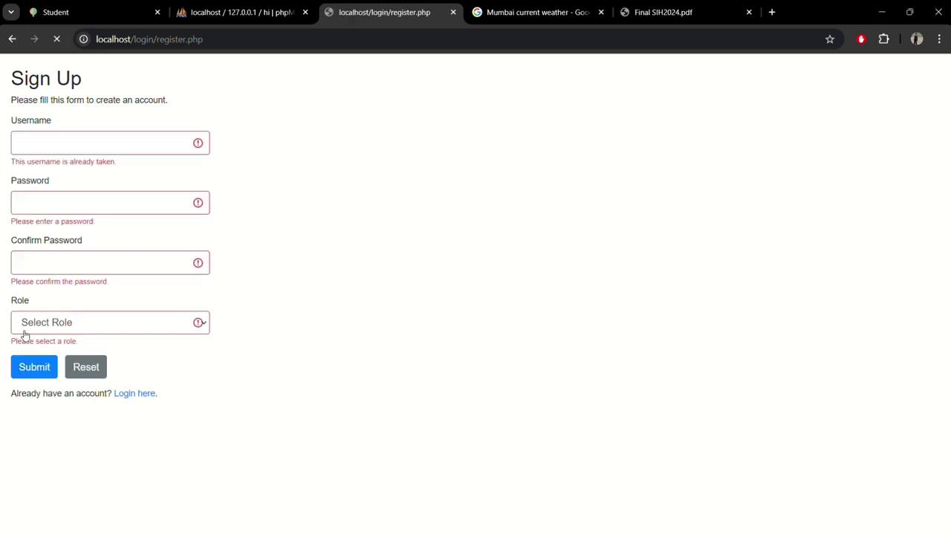
Step: Enter a different admin username and a password, choose Role Admin, and submit the registration
{"action": "left_click", "coordinate": [104, 145]}
{"action": "type", "text": "Ra"}
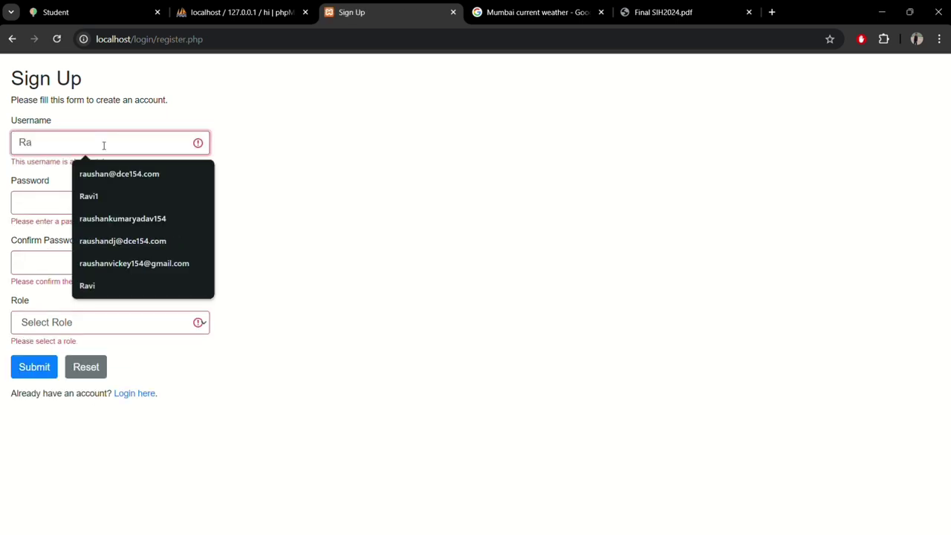
{"action": "type", "text": "viadmin"}
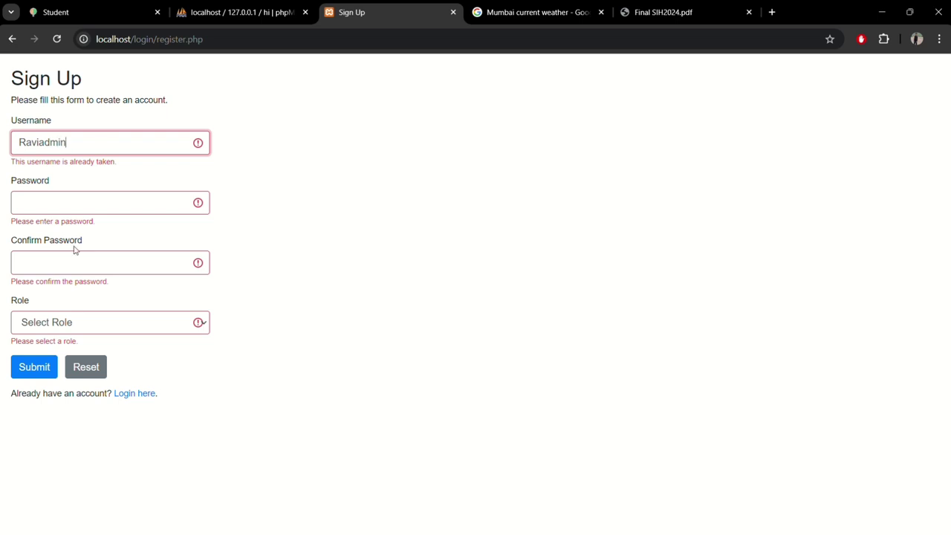
{"action": "left_click", "coordinate": [78, 209]}
{"action": "type", "text": "123"}
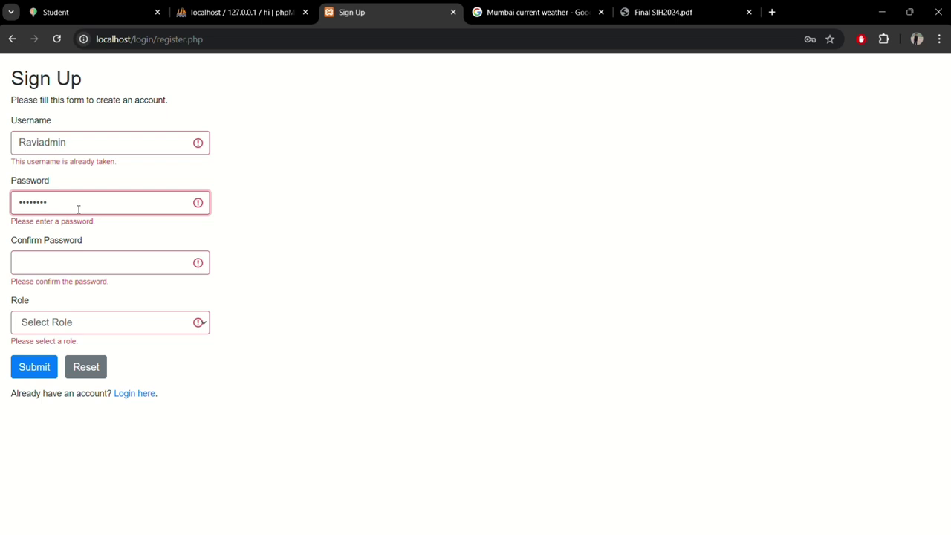
{"action": "left_click", "coordinate": [76, 265]}
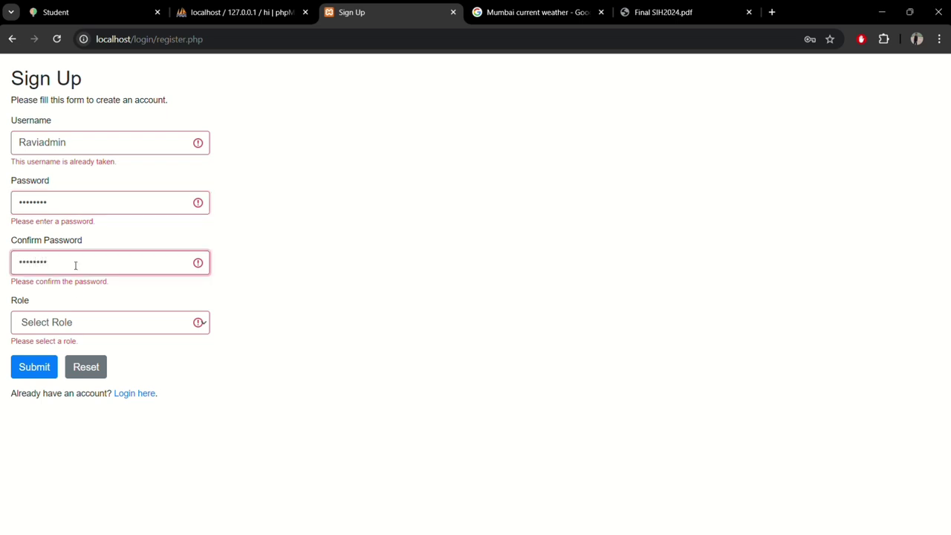
{"action": "left_click", "coordinate": [75, 323]}
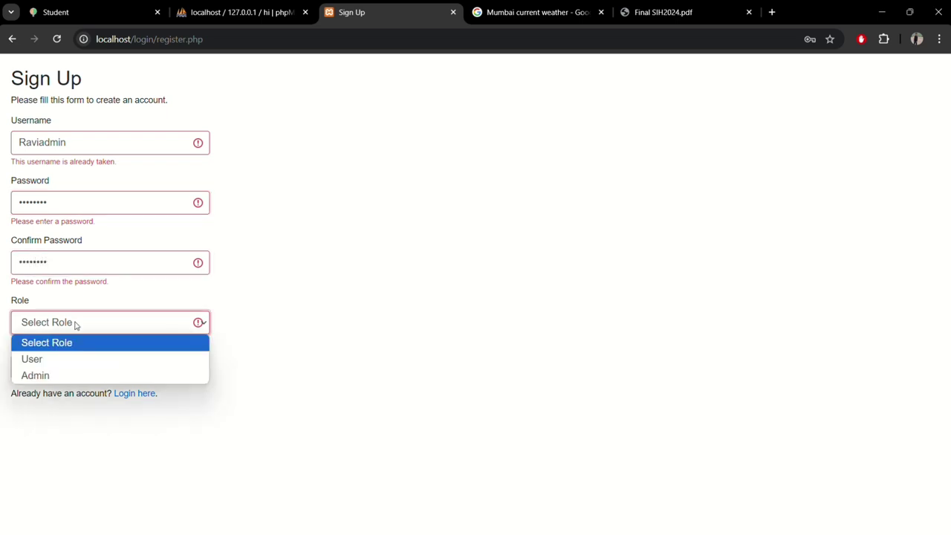
{"action": "left_click", "coordinate": [66, 377]}
{"action": "left_click", "coordinate": [20, 372]}
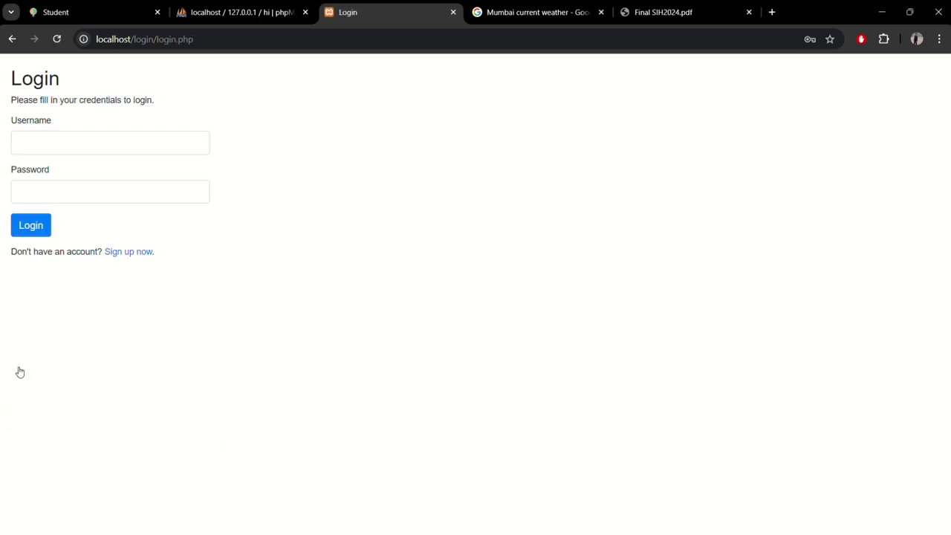
Step: Enter the new admin account's username and password on the Login page
{"action": "left_click", "coordinate": [90, 145]}
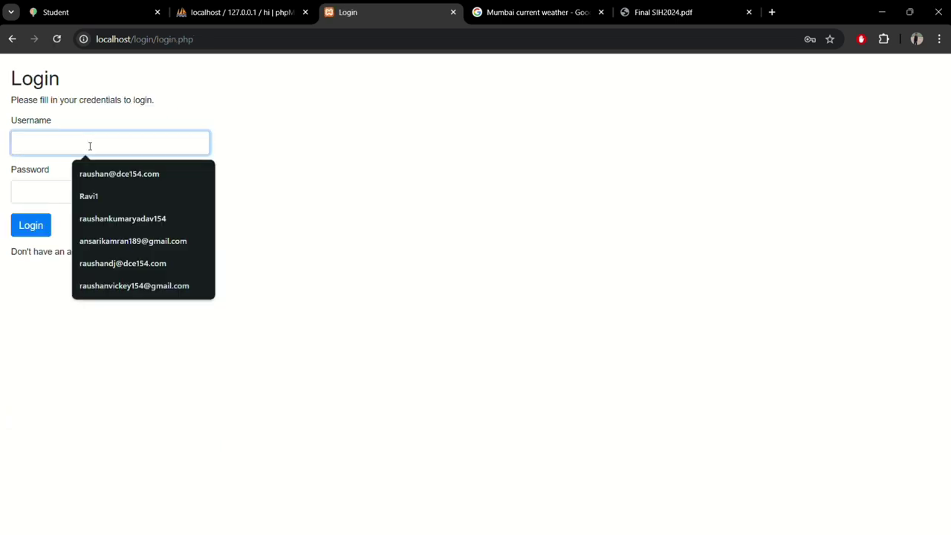
{"action": "type", "text": "Ra"}
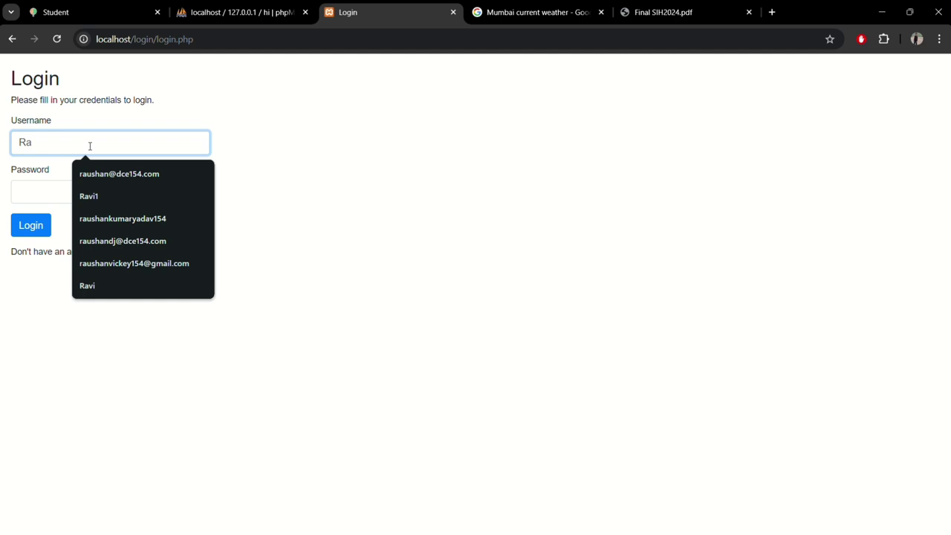
{"action": "type", "text": "viadmin"}
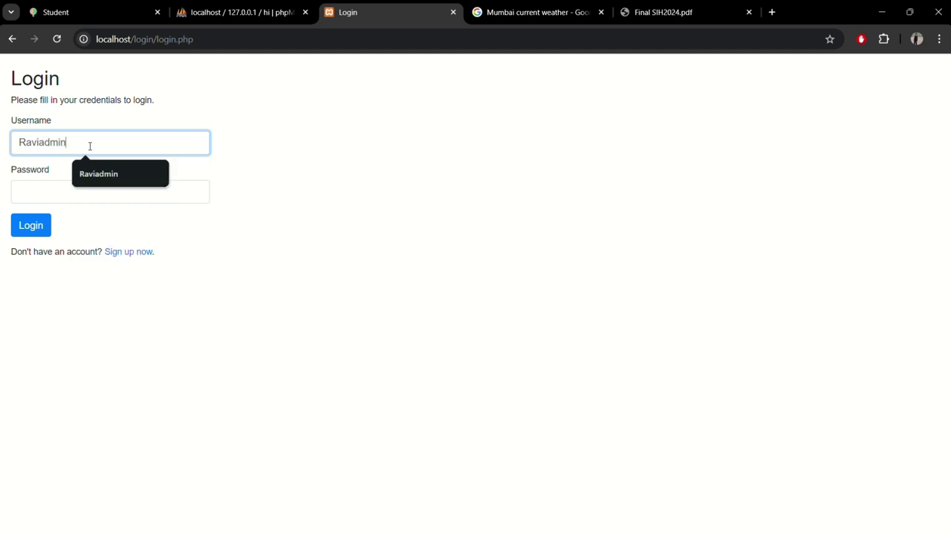
{"action": "left_click", "coordinate": [104, 192]}
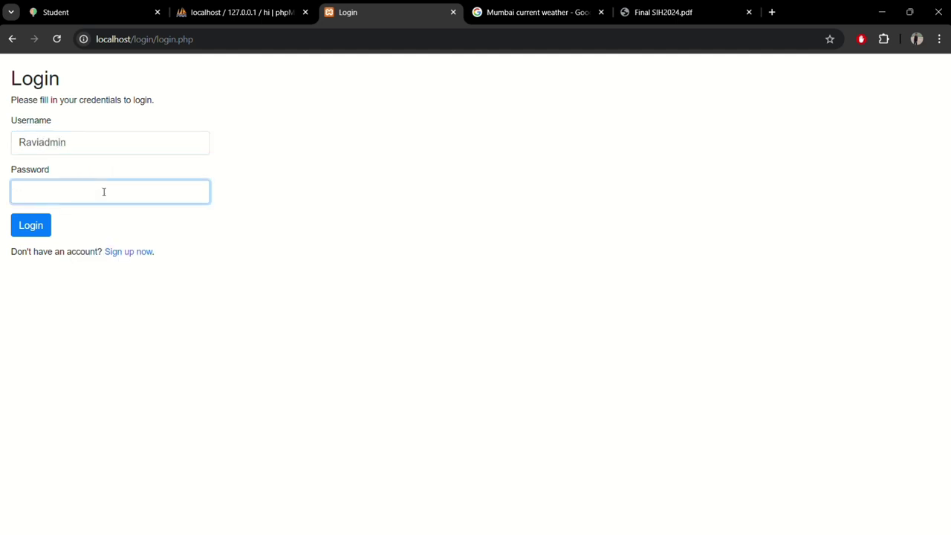
{"action": "type", "text": "123"}
Step: Log in to the admin dashboard and look over the welcome heading
{"action": "left_click", "coordinate": [26, 234]}
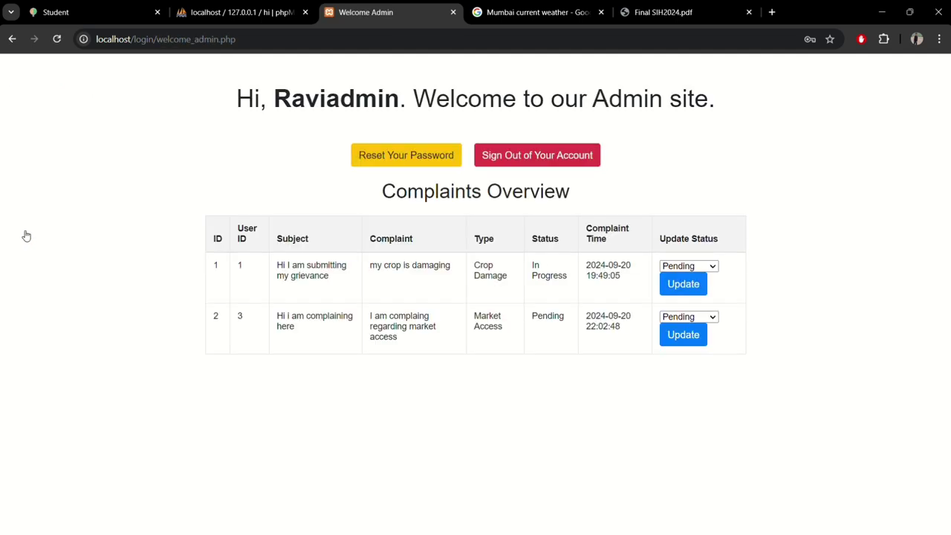
{"action": "left_click_drag", "start_coordinate": [273, 100], "coordinate": [738, 69]}
{"action": "left_click", "coordinate": [486, 94]}
{"action": "left_click", "coordinate": [782, 243]}
Step: Review complaint 2's subject, text, Market Access type and Pending status in the overview
{"action": "left_click_drag", "start_coordinate": [269, 314], "coordinate": [307, 329]}
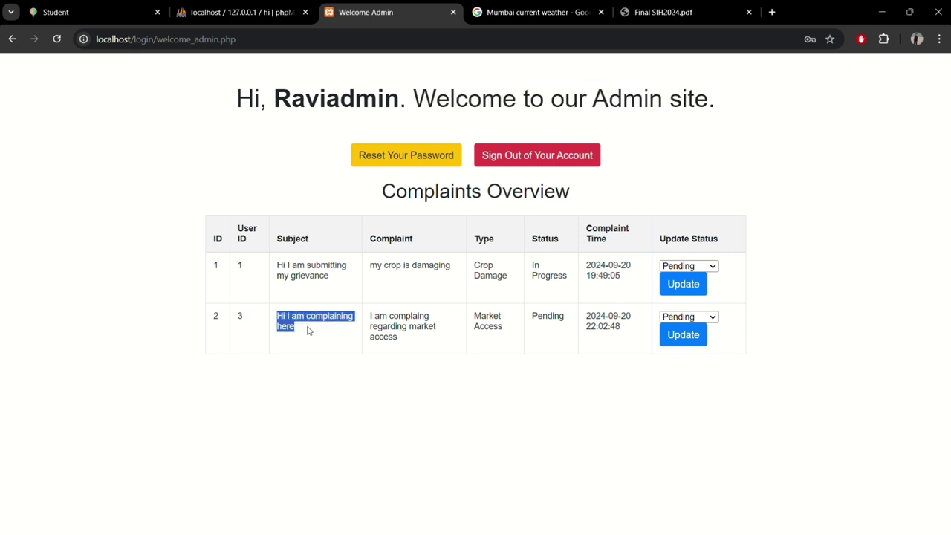
{"action": "left_click_drag", "start_coordinate": [370, 316], "coordinate": [420, 340]}
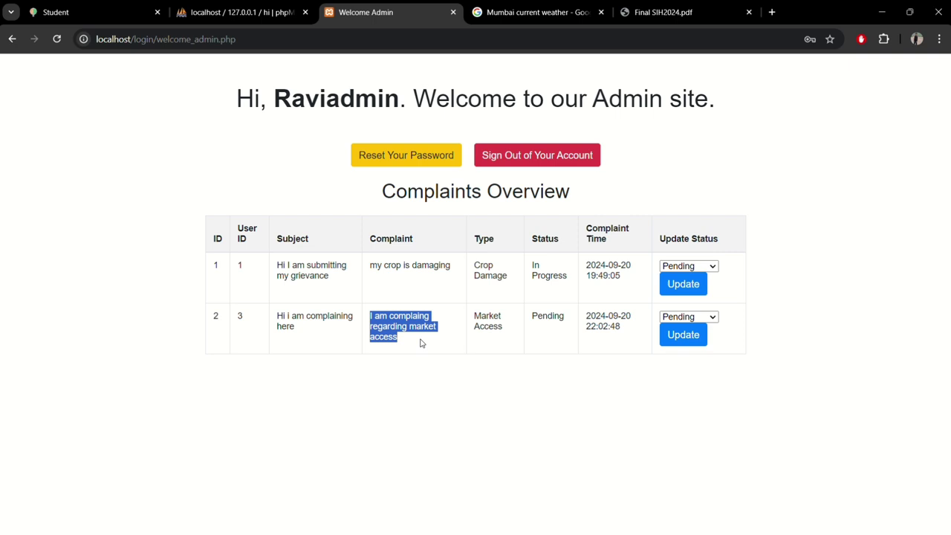
{"action": "left_click_drag", "start_coordinate": [470, 316], "coordinate": [512, 333]}
{"action": "left_click", "coordinate": [551, 314]}
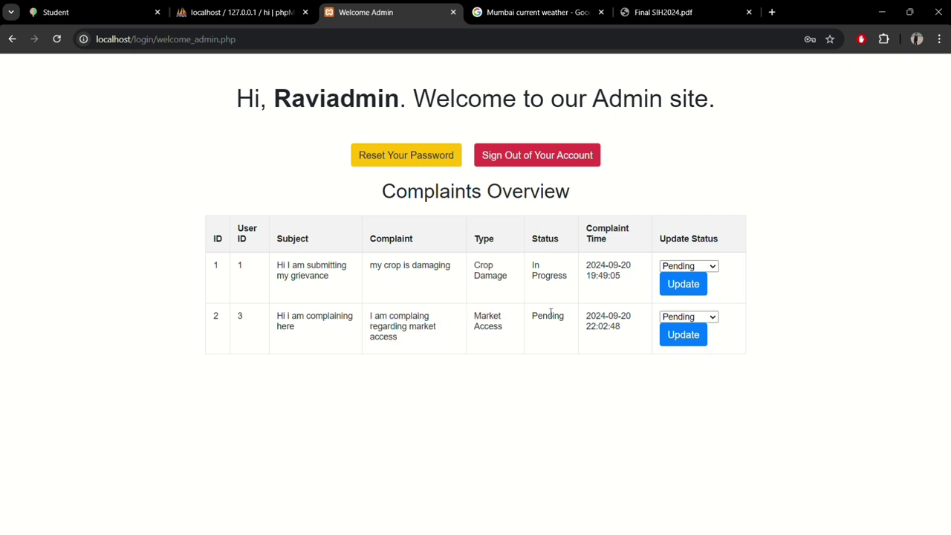
{"action": "double_click", "coordinate": [551, 315]}
{"action": "left_click", "coordinate": [604, 384]}
Step: Change complaint 2's status to Resolved, save the update, and sign out
{"action": "left_click", "coordinate": [674, 320]}
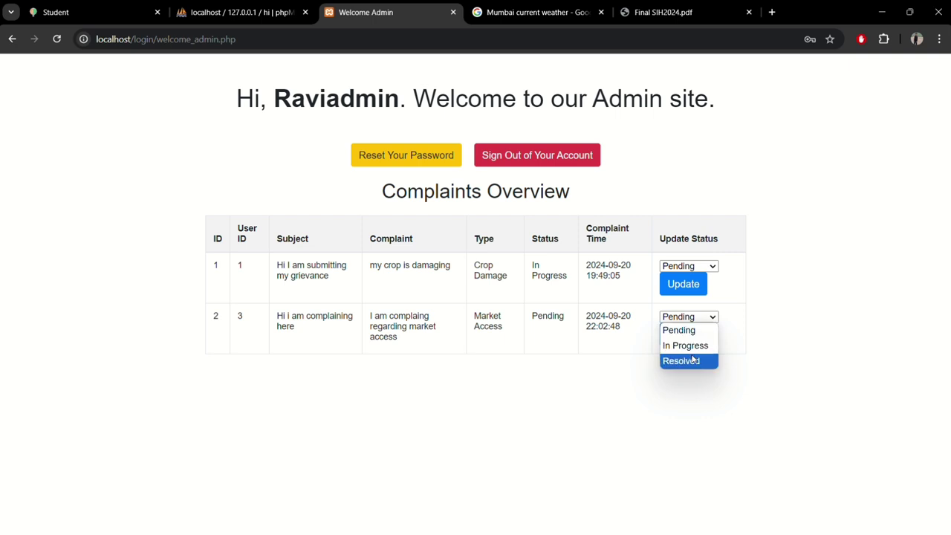
{"action": "left_click", "coordinate": [693, 360]}
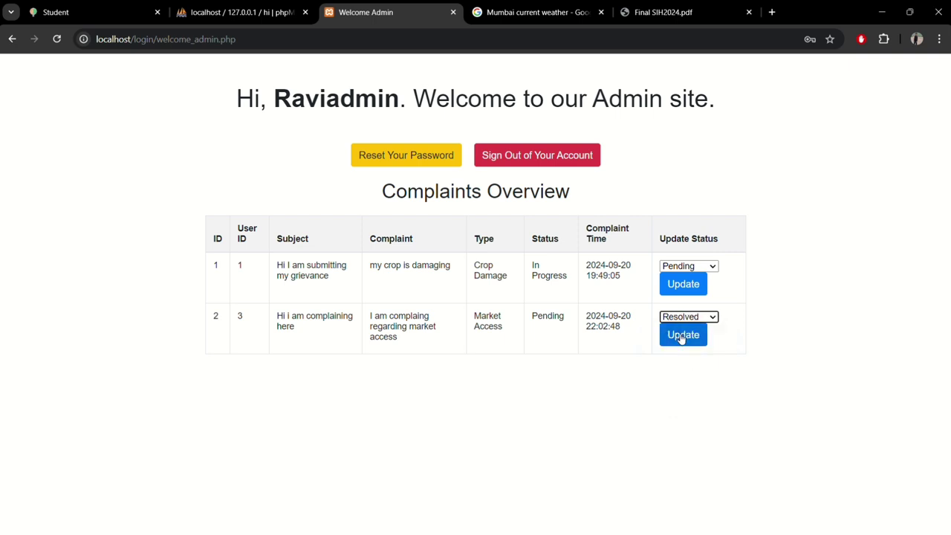
{"action": "left_click", "coordinate": [682, 336]}
{"action": "left_click_drag", "start_coordinate": [531, 319], "coordinate": [571, 315]}
{"action": "left_click", "coordinate": [650, 156]}
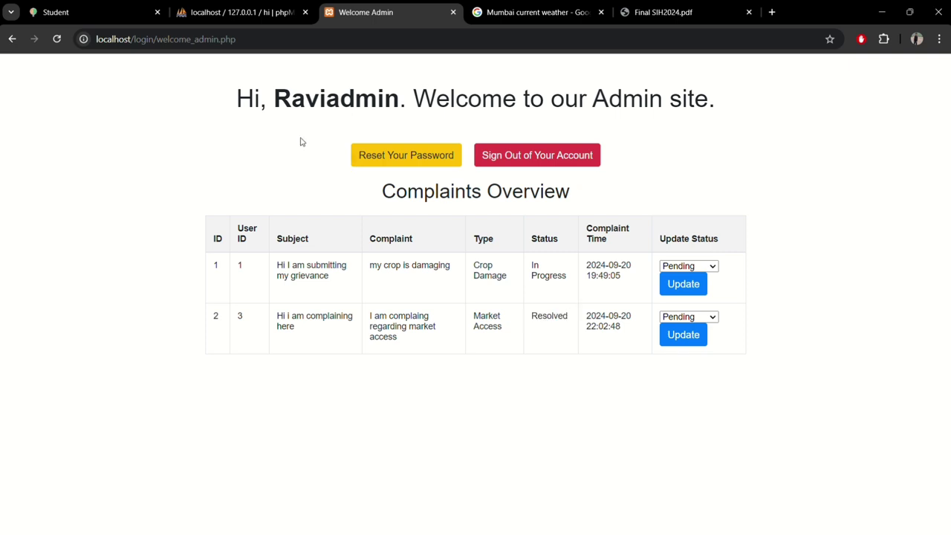
{"action": "left_click", "coordinate": [512, 156]}
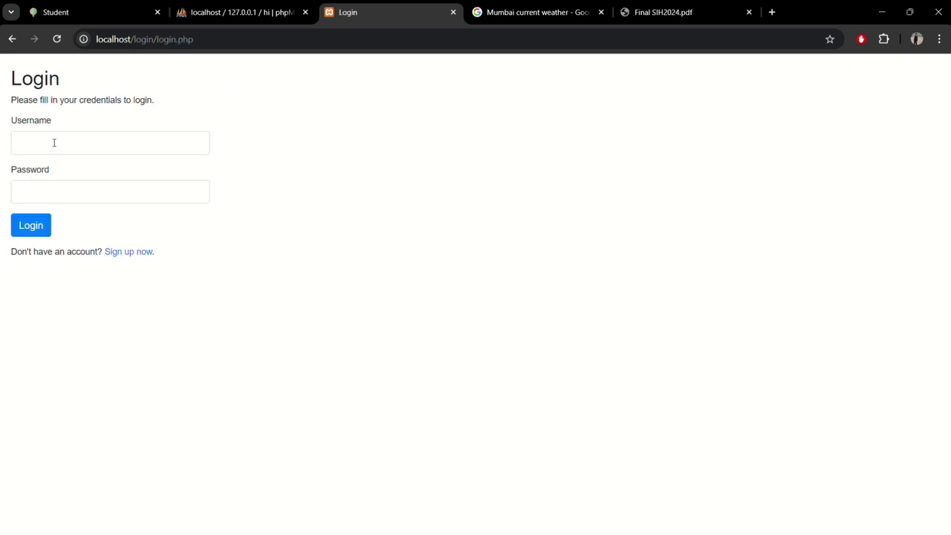
Step: Log in again as the regular user with that account's username and password
{"action": "left_click", "coordinate": [55, 145]}
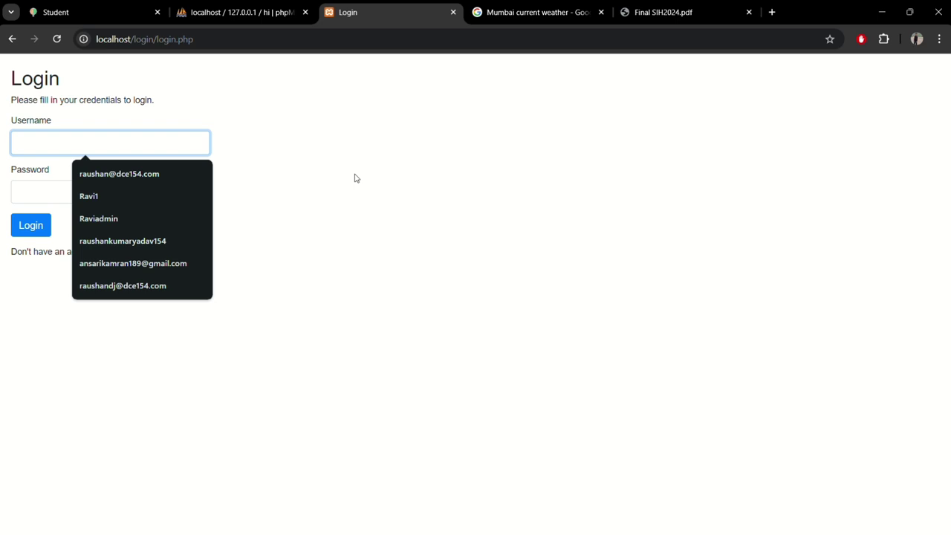
{"action": "type", "text": "Ravi1"}
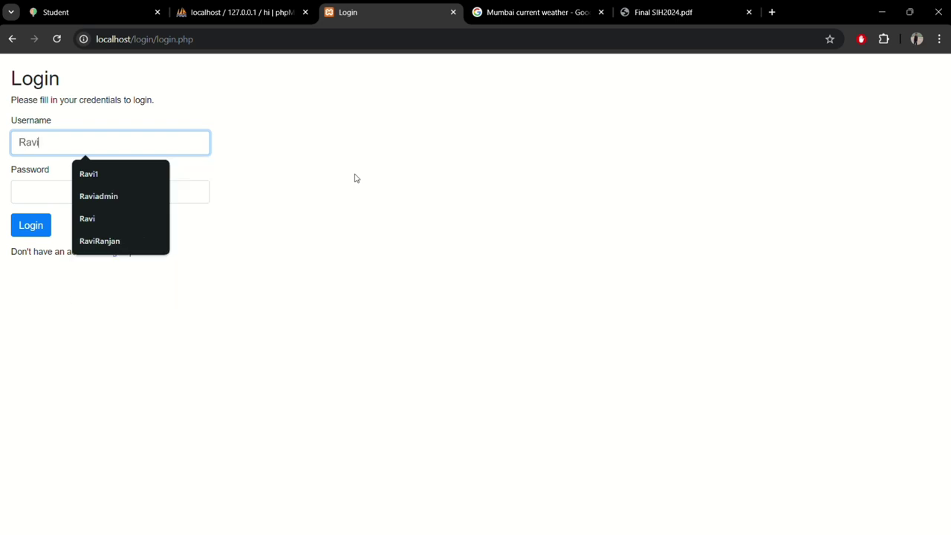
{"action": "left_click", "coordinate": [181, 196]}
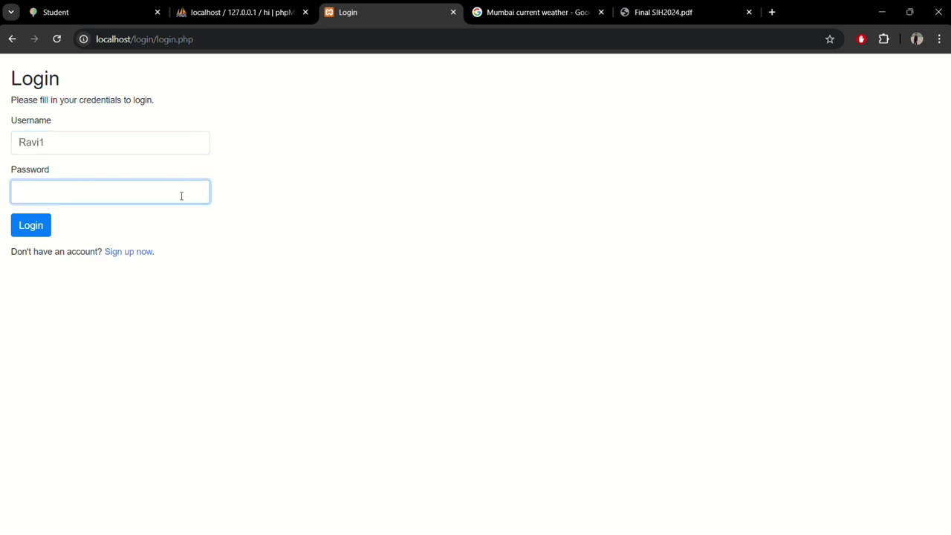
{"action": "type", "text": "•••••••"}
{"action": "left_click", "coordinate": [24, 228]}
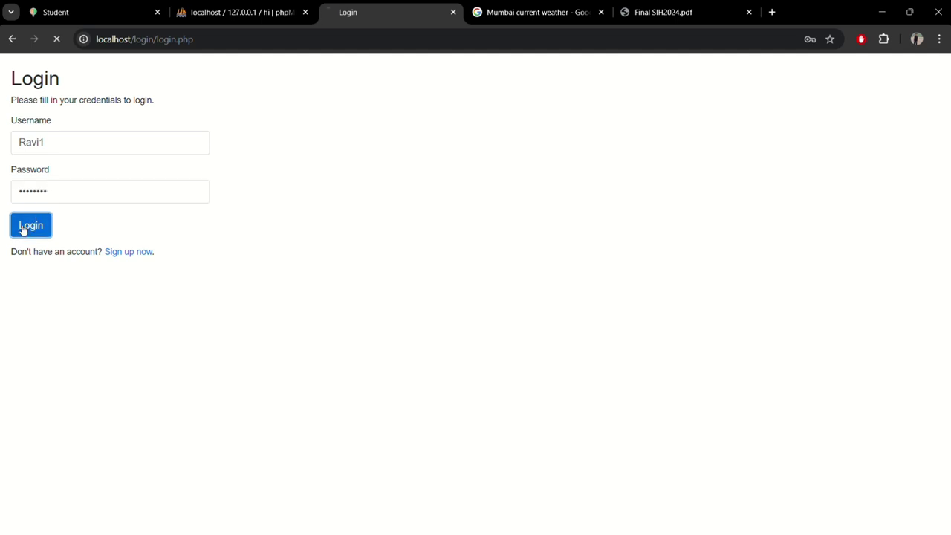
Step: Dismiss the password popup, confirm complaint 2 shows Resolved in tracking, then sign out
{"action": "left_click", "coordinate": [581, 214]}
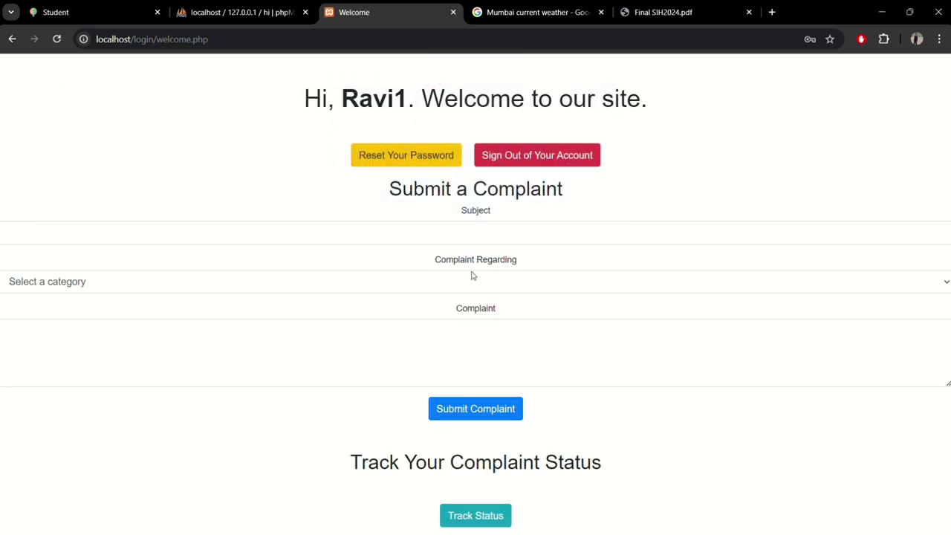
{"action": "left_click", "coordinate": [483, 513]}
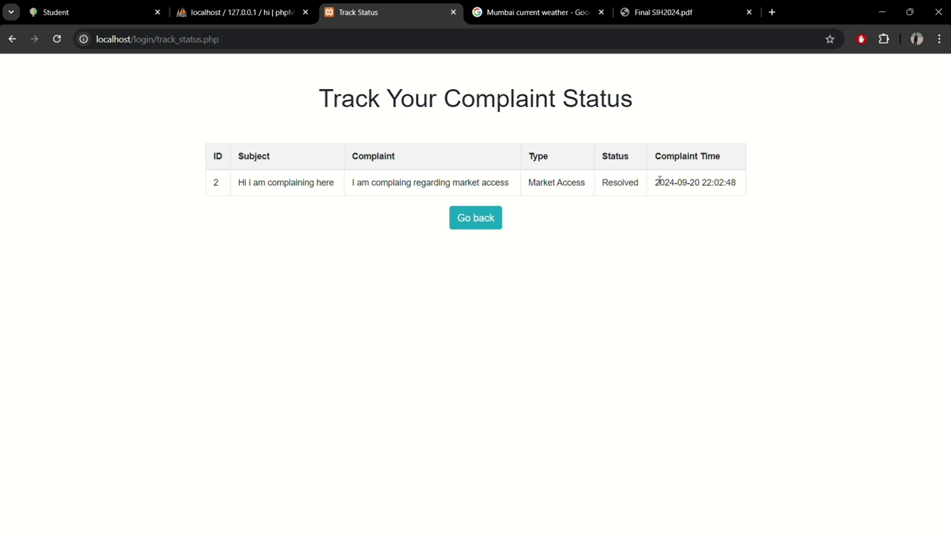
{"action": "left_click", "coordinate": [467, 222]}
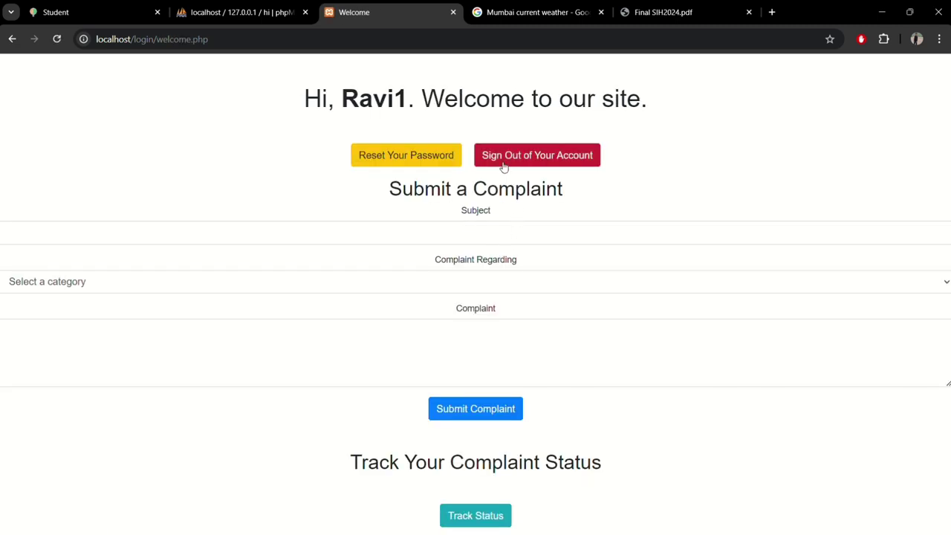
{"action": "left_click", "coordinate": [504, 165]}
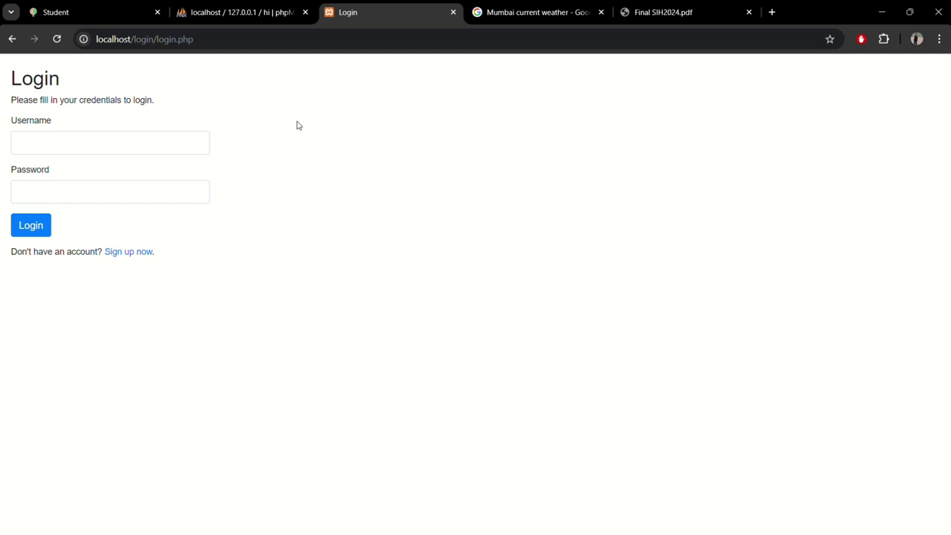